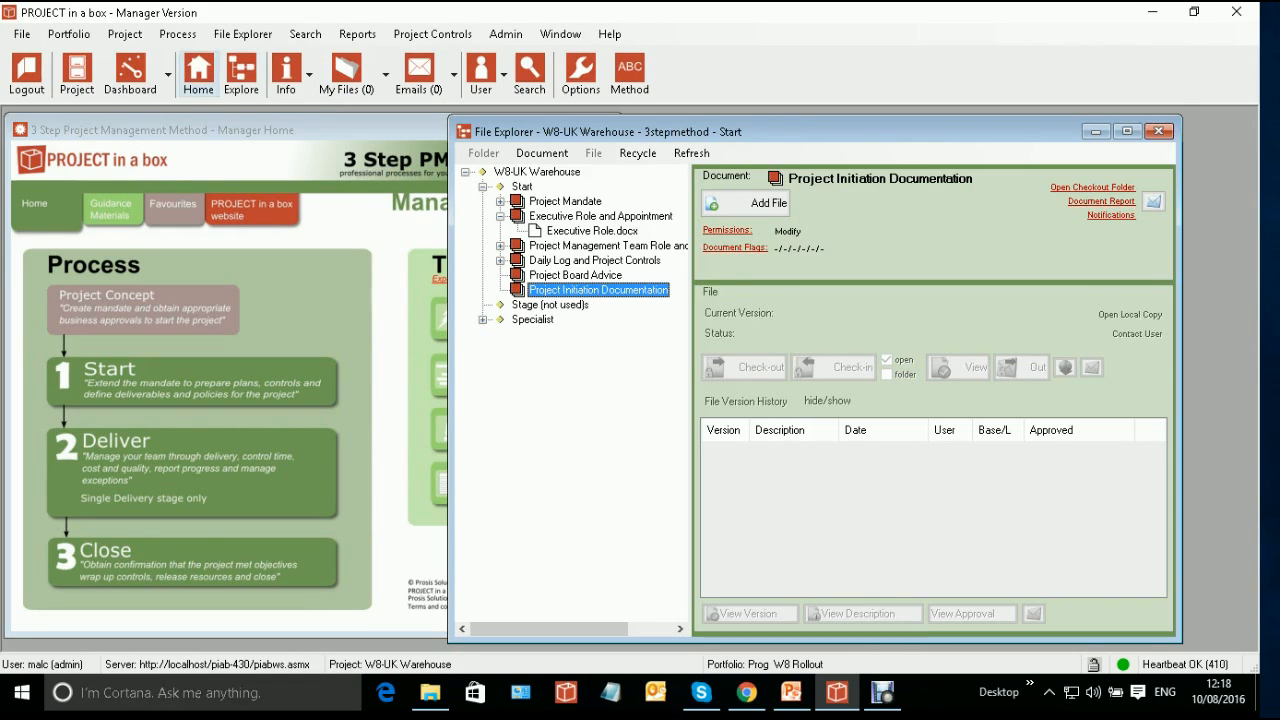
Open the W8-UK Warehouse project permissions and try selecting single users and a range of users in the list of all users
left_click(125, 34)
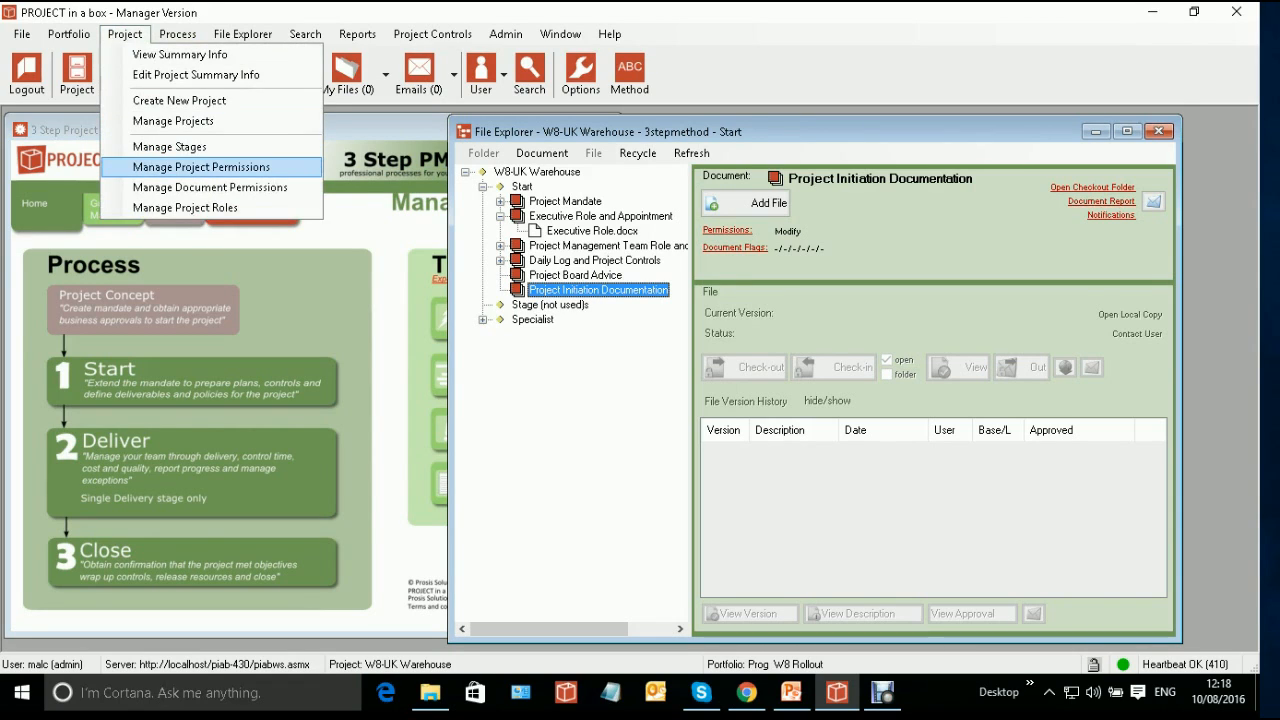
key("Return")
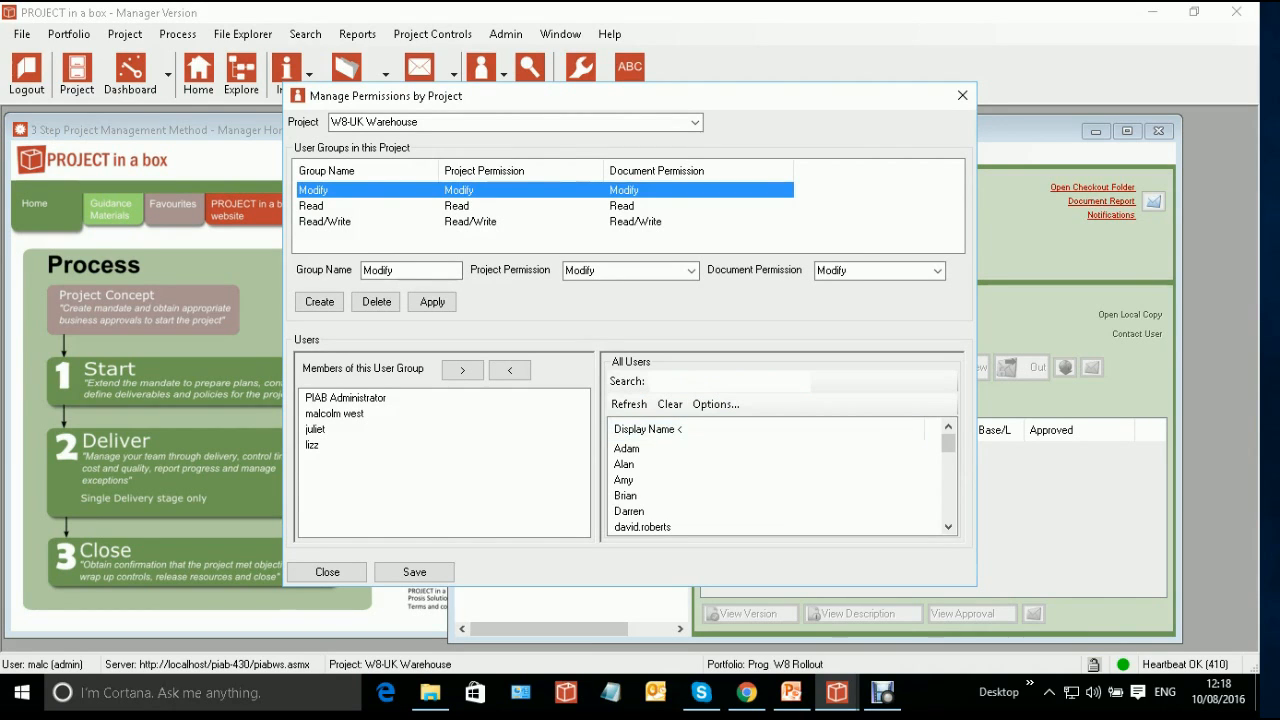
left_click(625, 464)
left_click(625, 495)
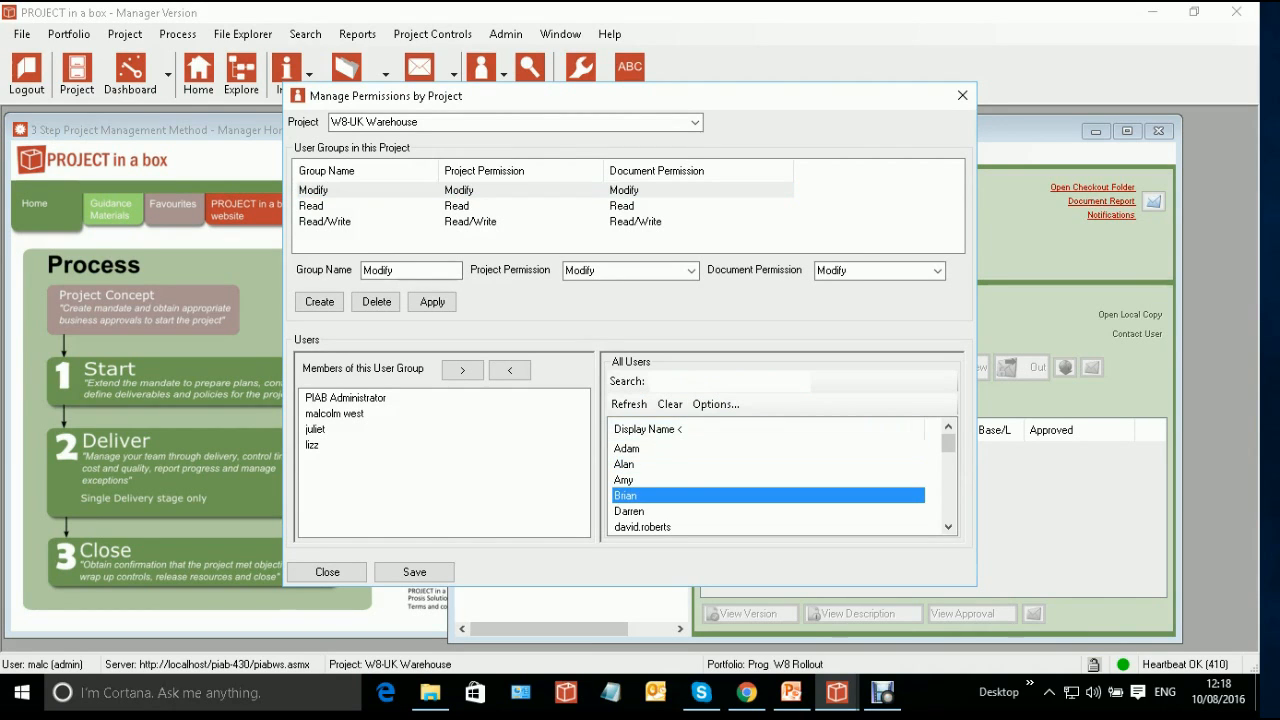
key("shift+Up")
key("shift+Up")
key("shift+Up")
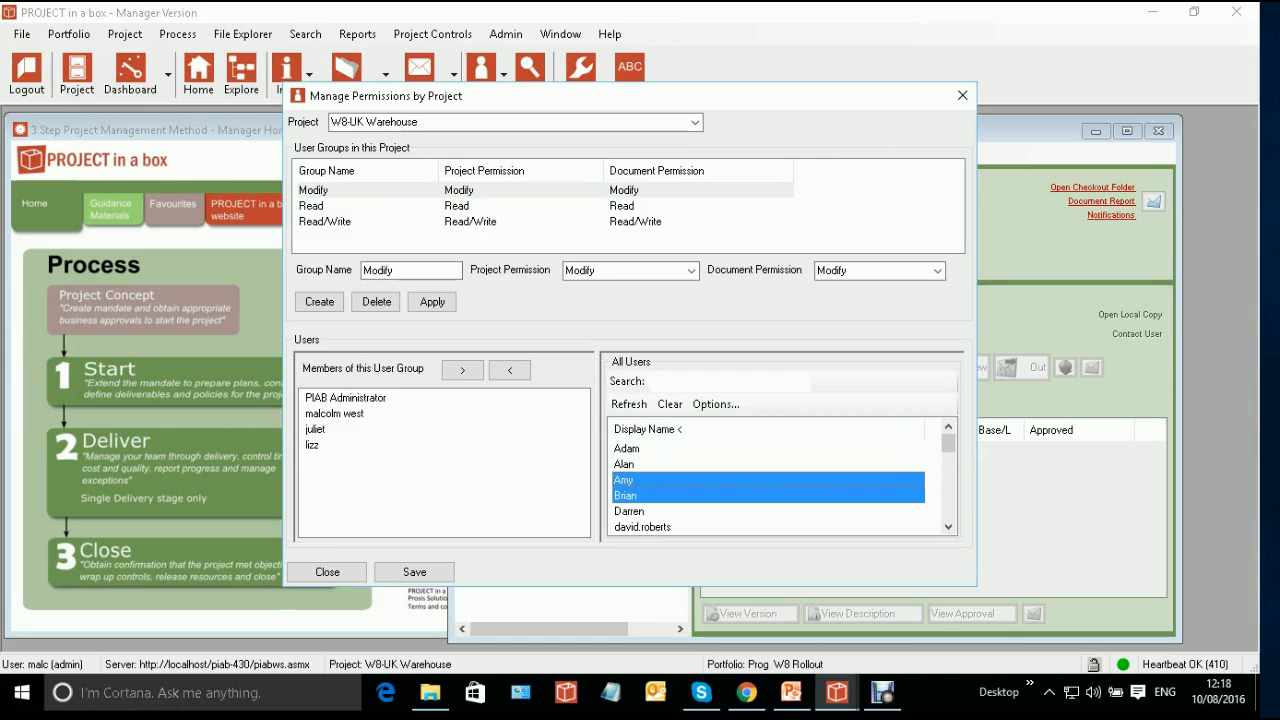
left_click(627, 448)
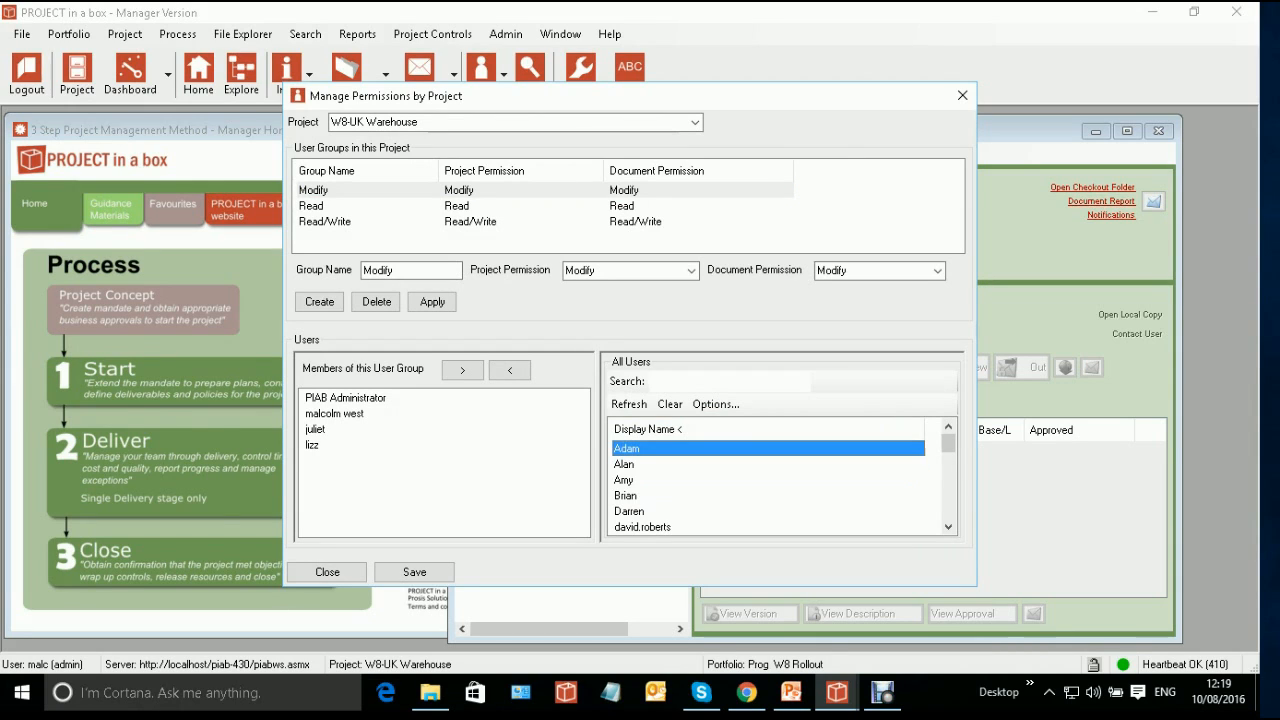
left_click(629, 511, "shift")
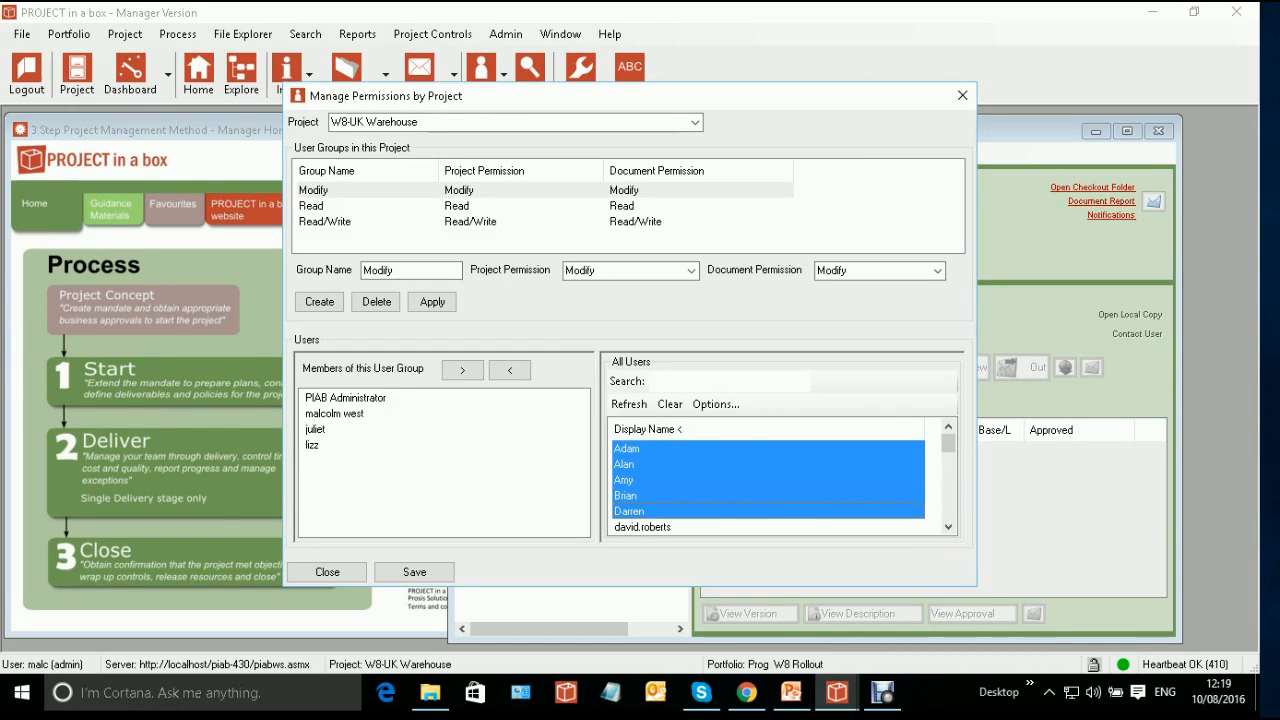
left_click(643, 527)
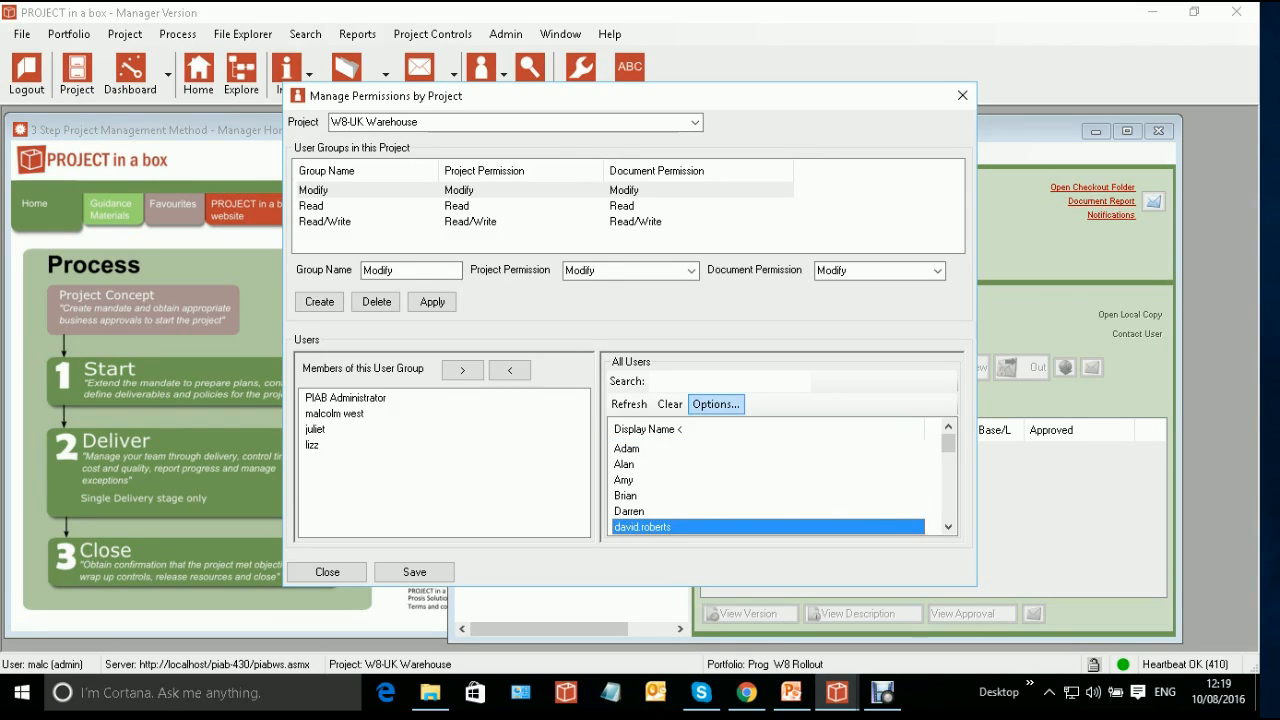
Set the user search options to search on Email and display Email
left_click(718, 382)
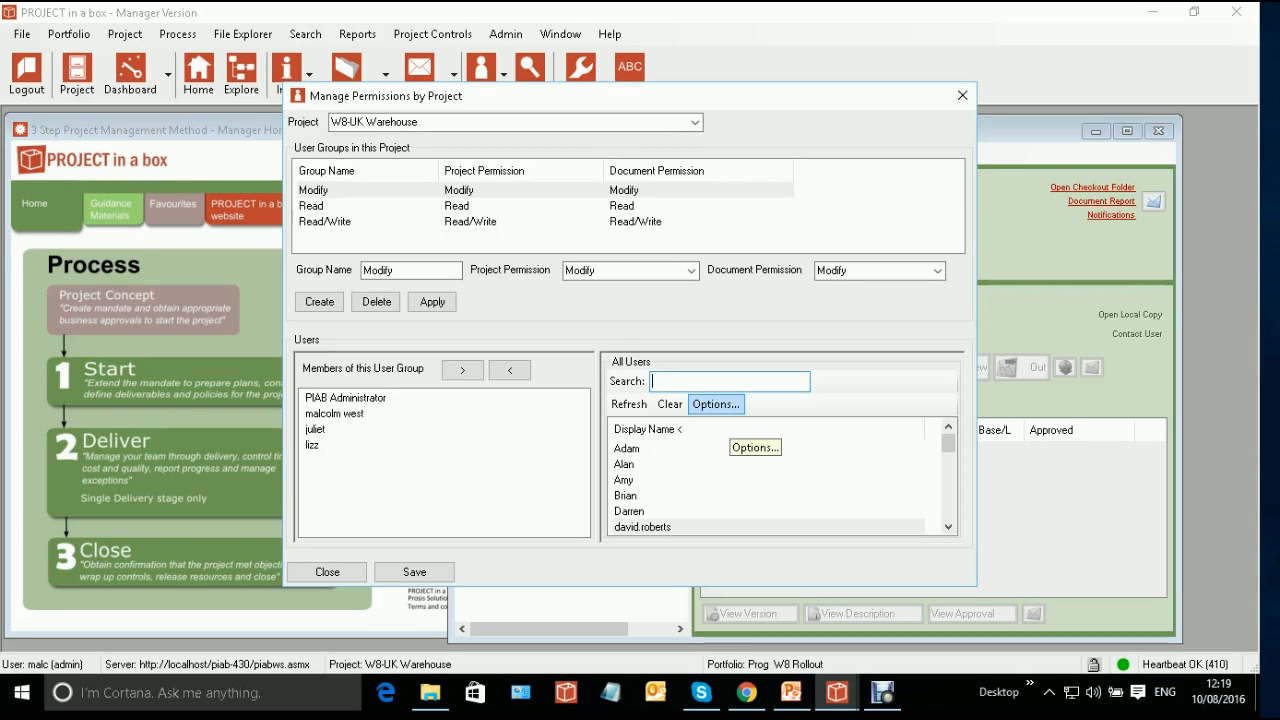
left_click(715, 404)
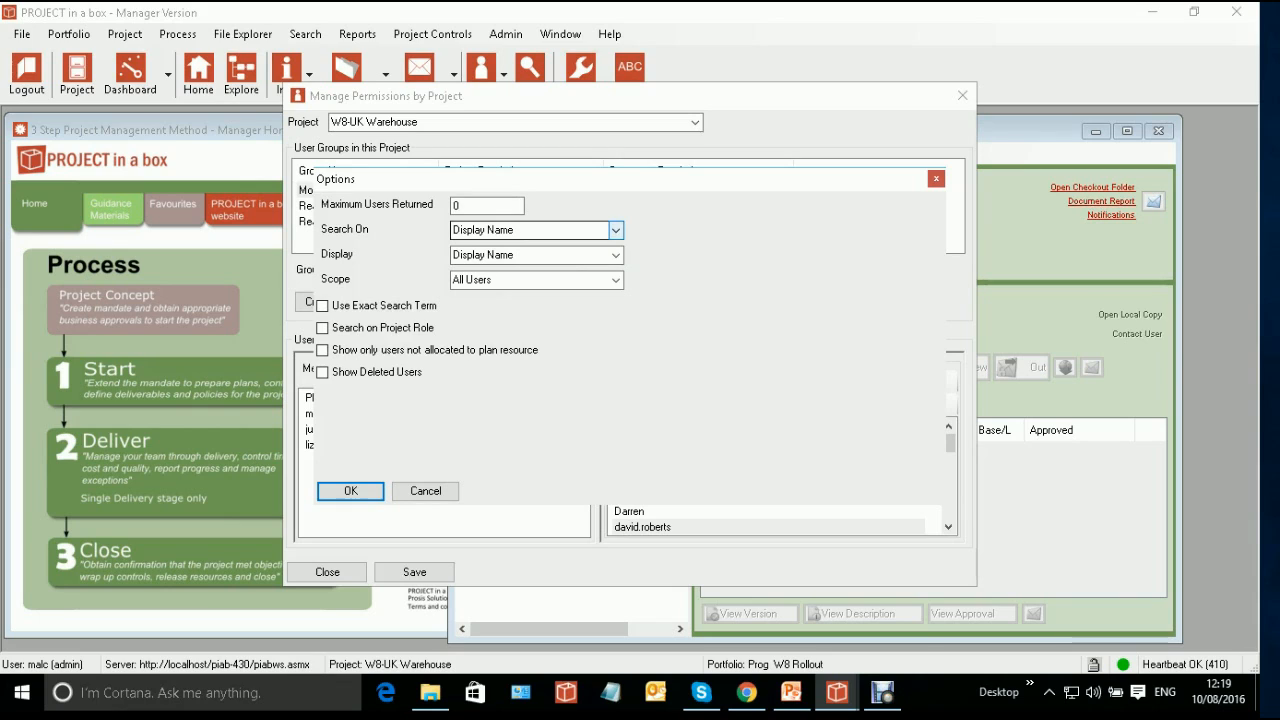
left_click(616, 230)
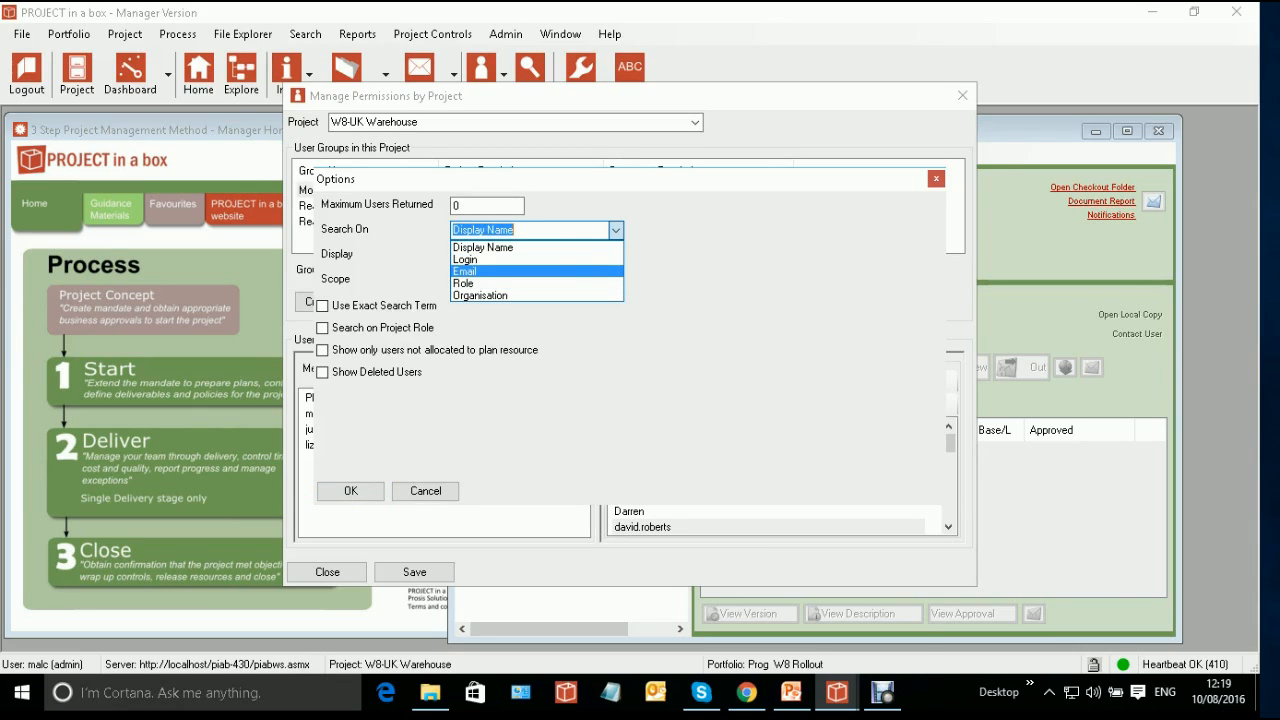
left_click(490, 271)
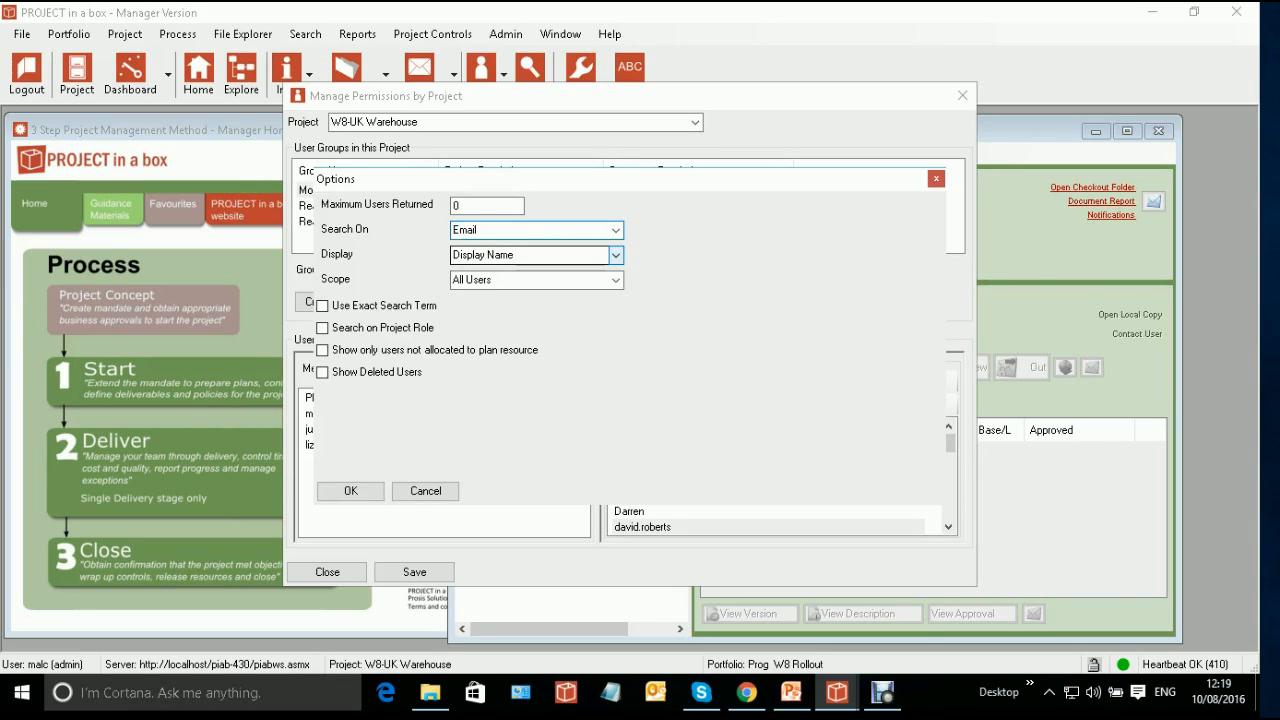
left_click(616, 255)
left_click(490, 295)
key("Return")
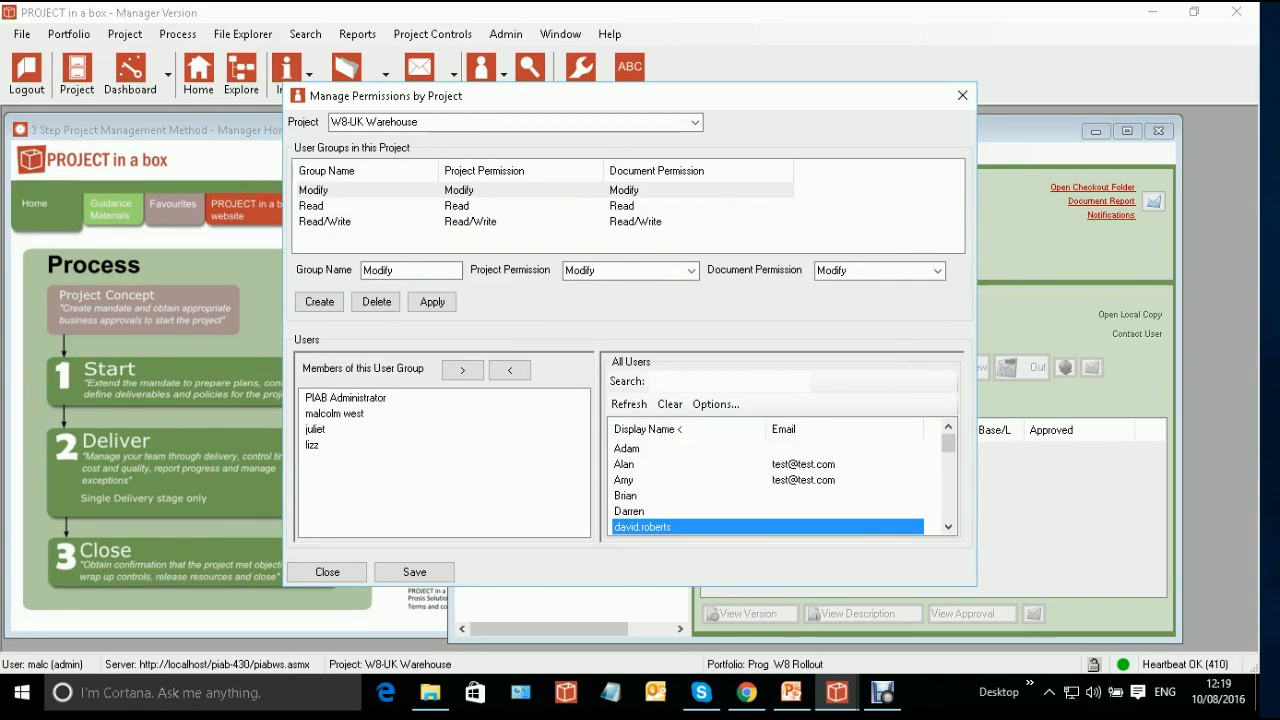
Search all users by e-mail for "test" and look through the matching users
left_click(730, 381)
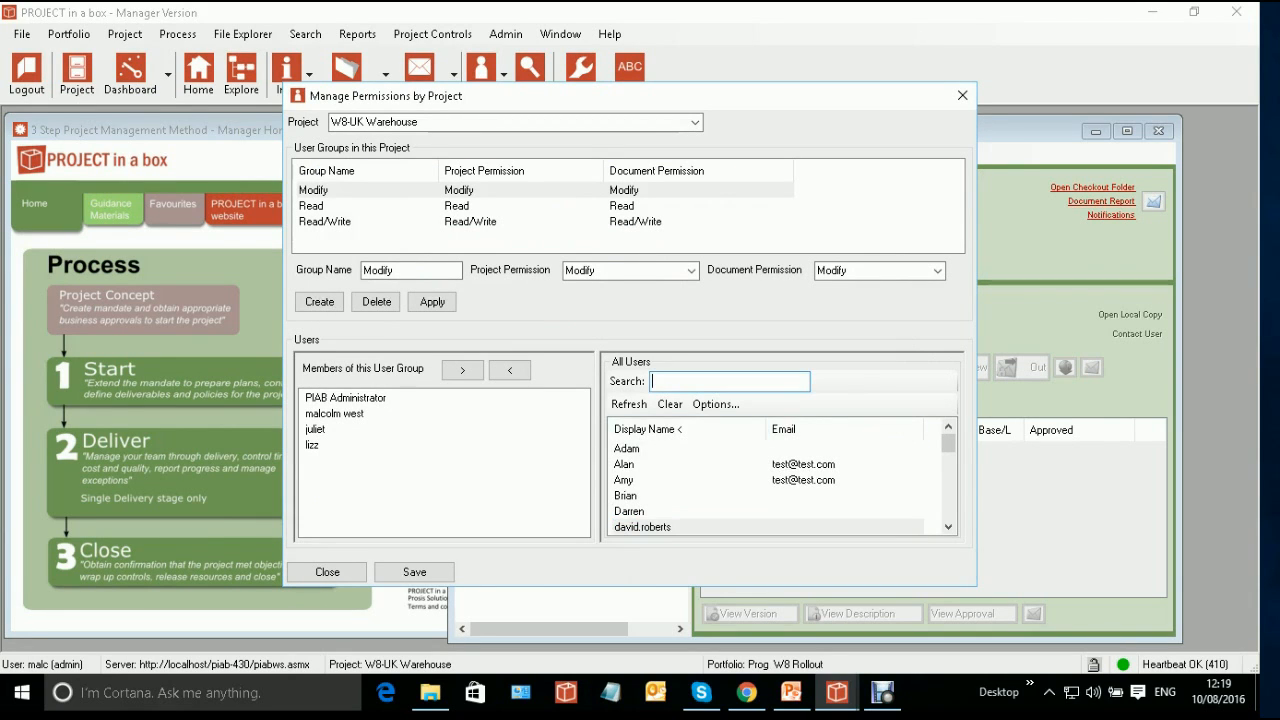
type("test")
left_click(628, 404)
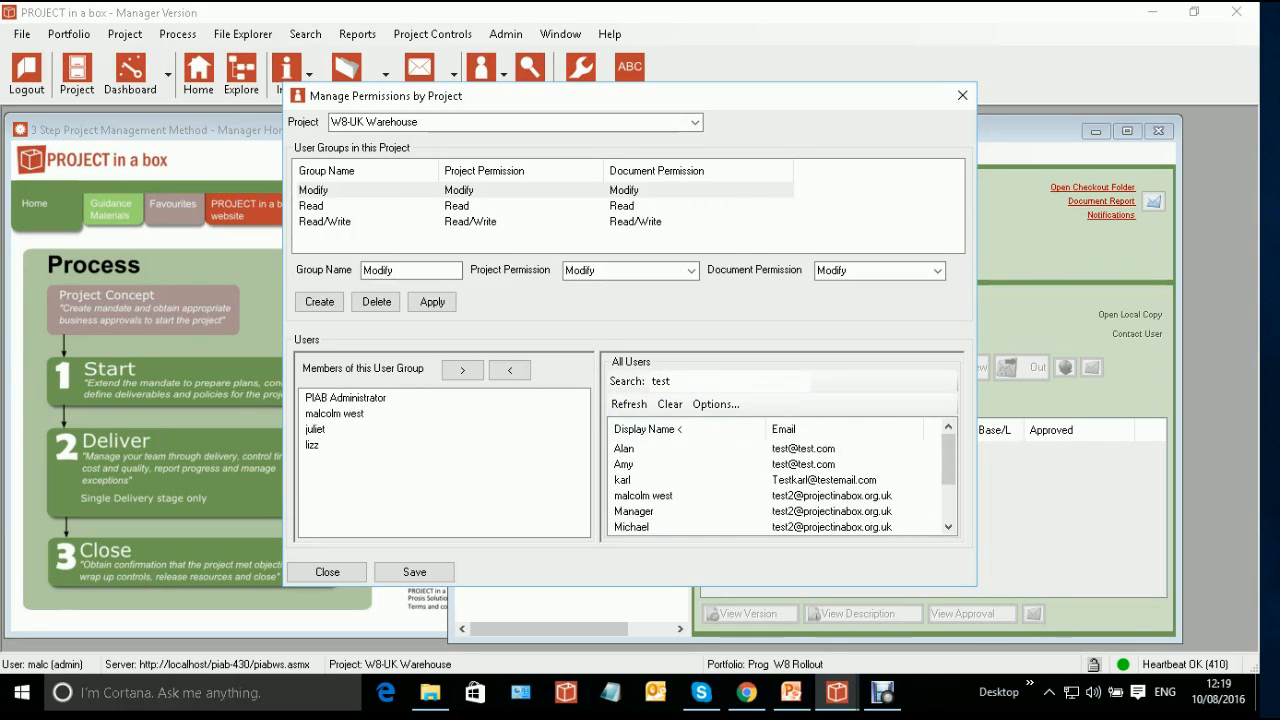
scroll(780, 480, "down", 2)
scroll(780, 480, "up", 2)
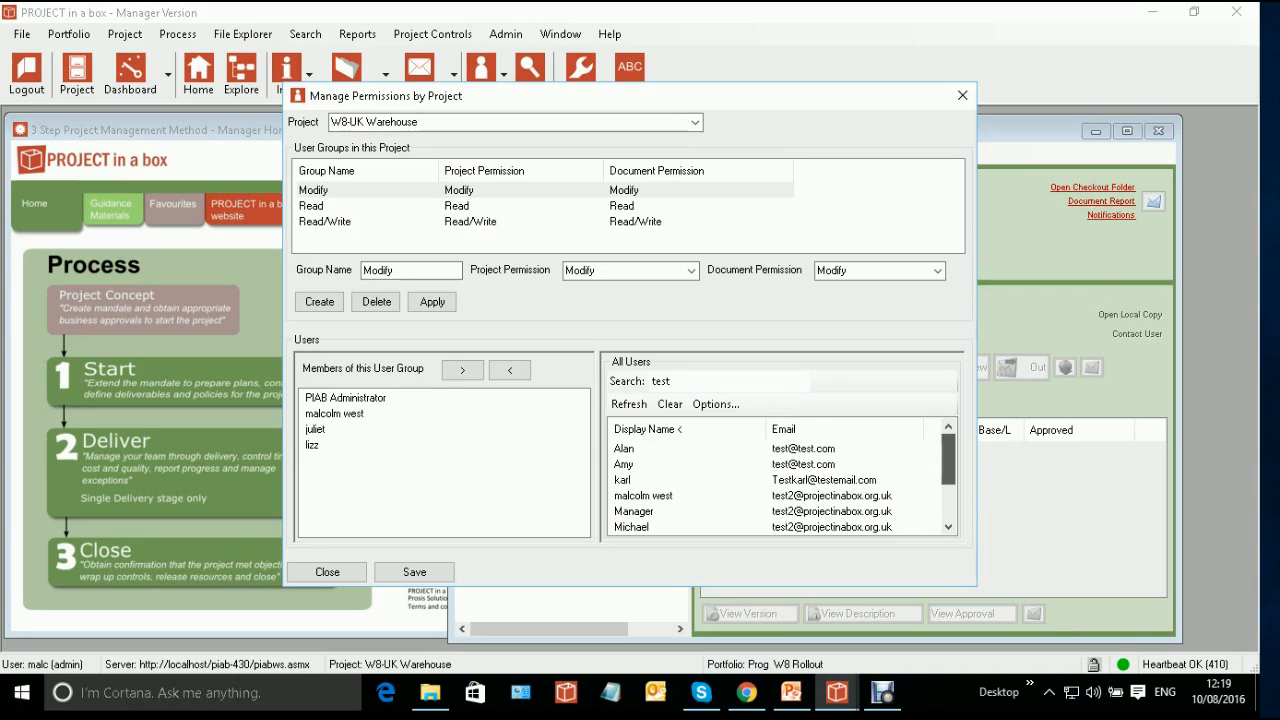
Change the user search options to search on Role and display Role
left_click(730, 381)
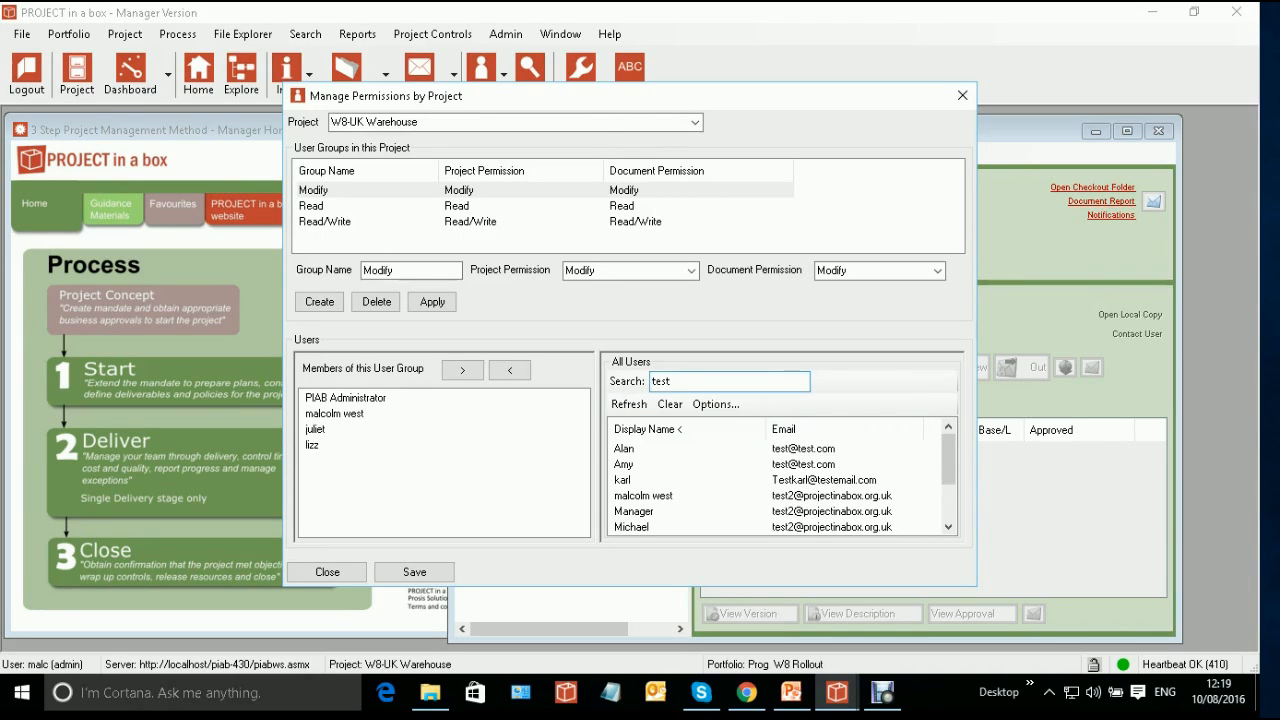
left_click(716, 404)
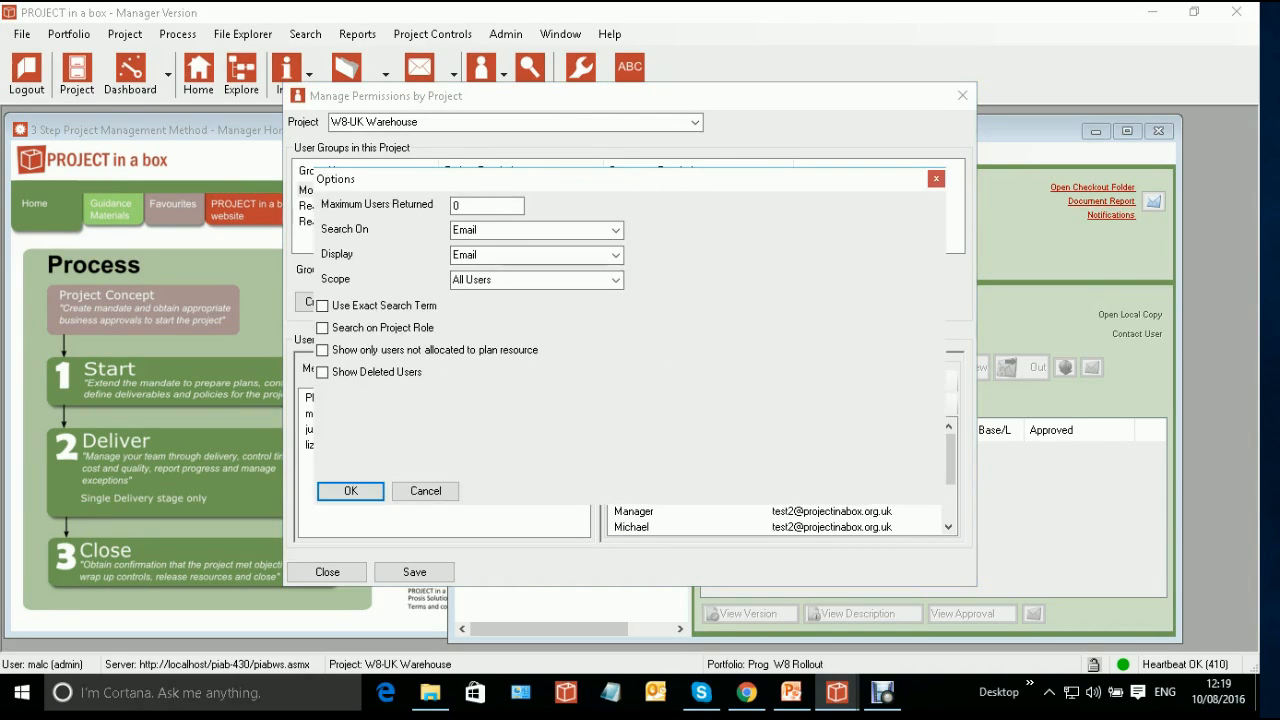
left_click(536, 230)
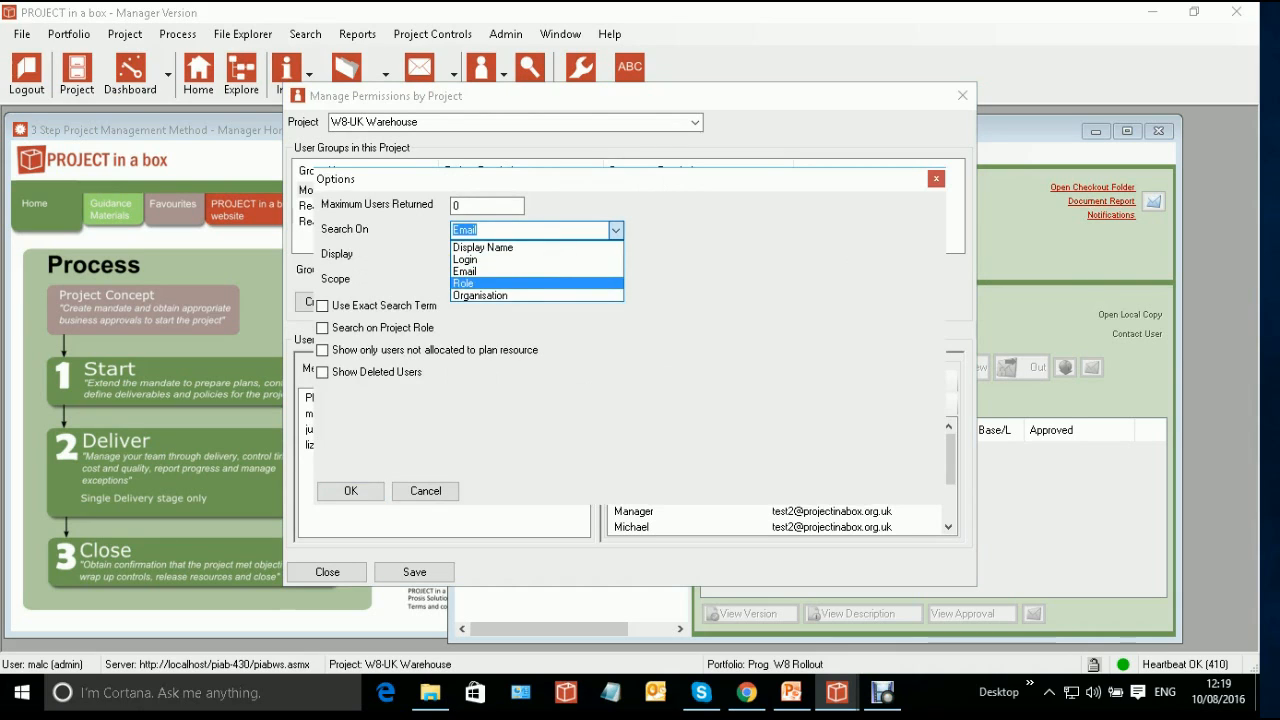
left_click(480, 283)
left_click(616, 255)
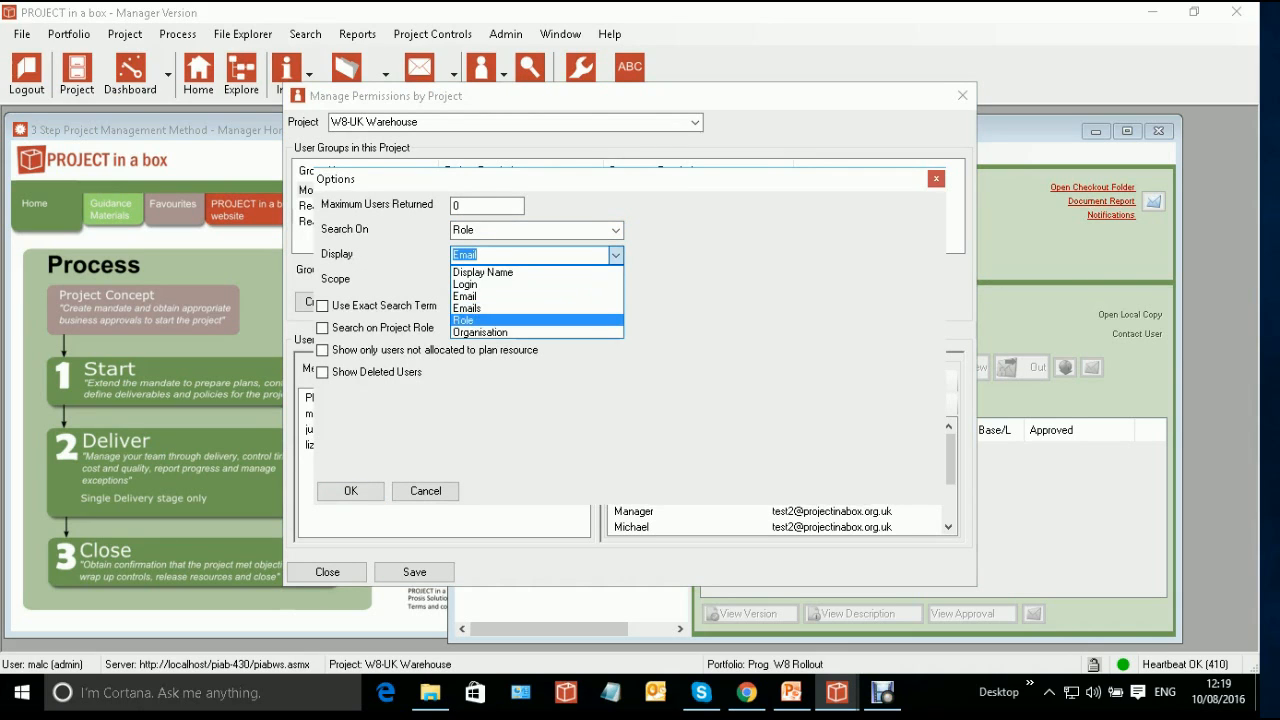
left_click(463, 320)
left_click(350, 490)
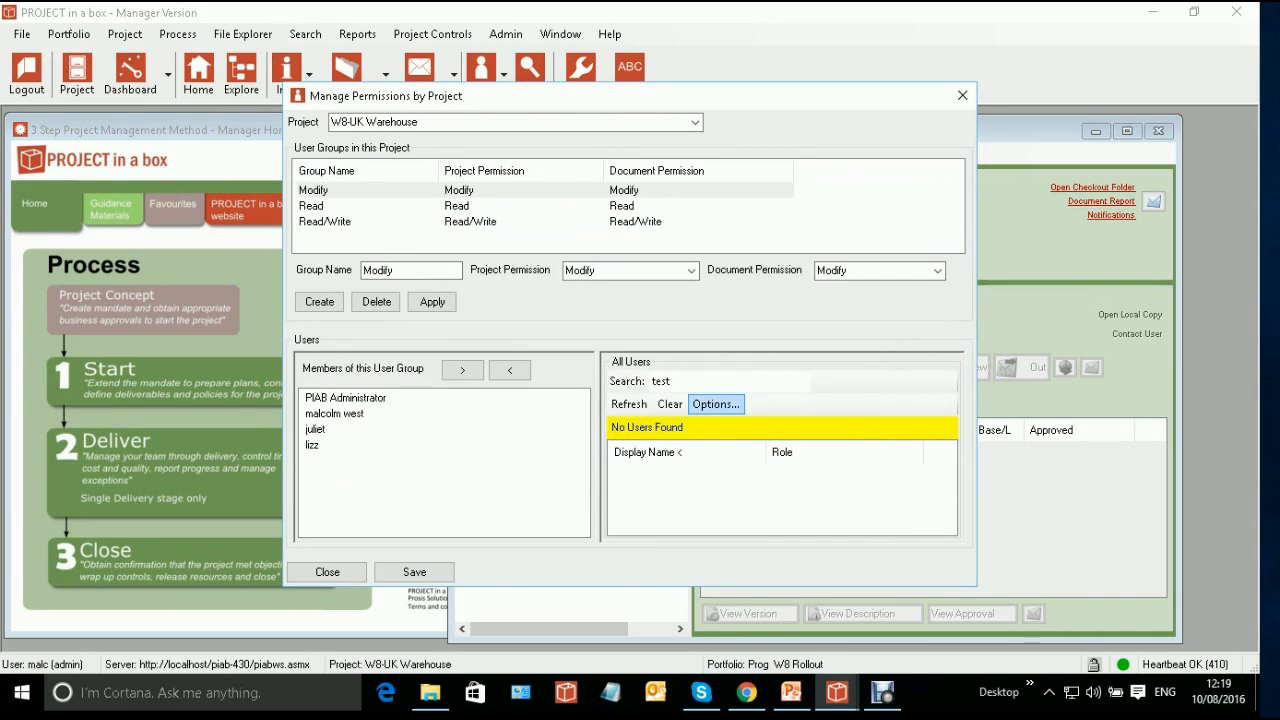
Search all users by role for "pm"
left_click(700, 381)
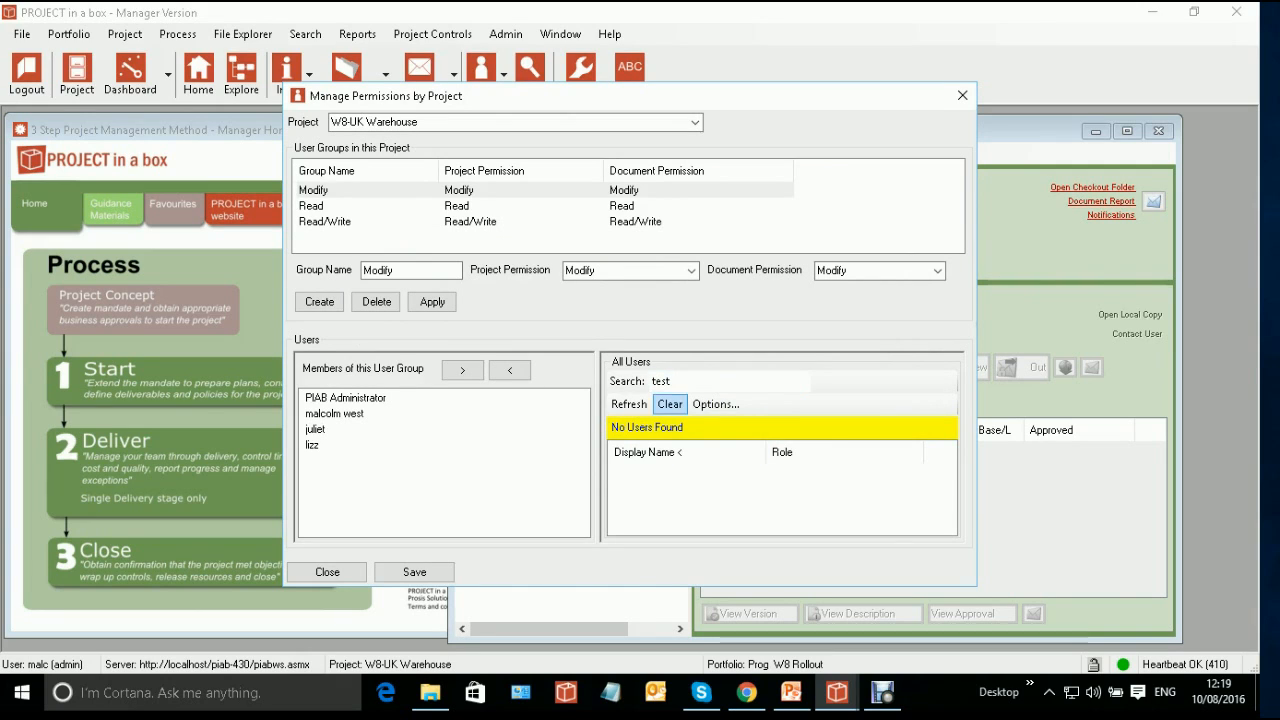
key("ctrl+a")
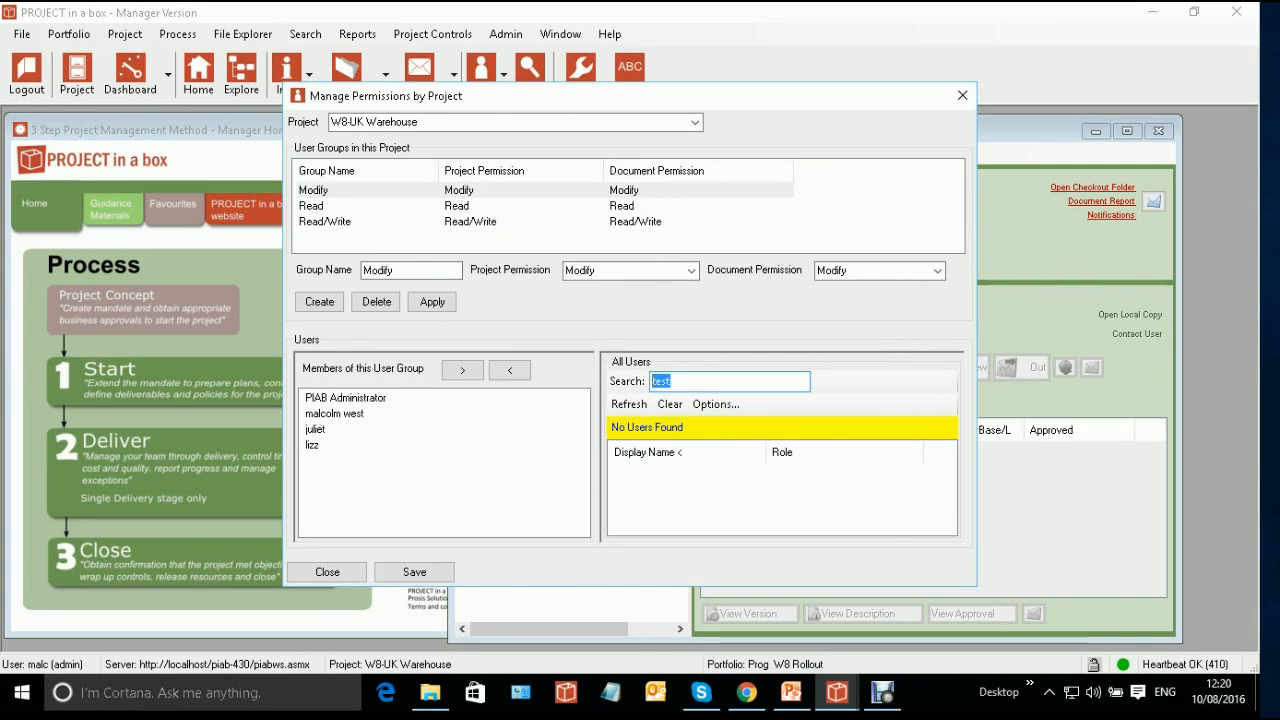
type("pm")
left_click(628, 404)
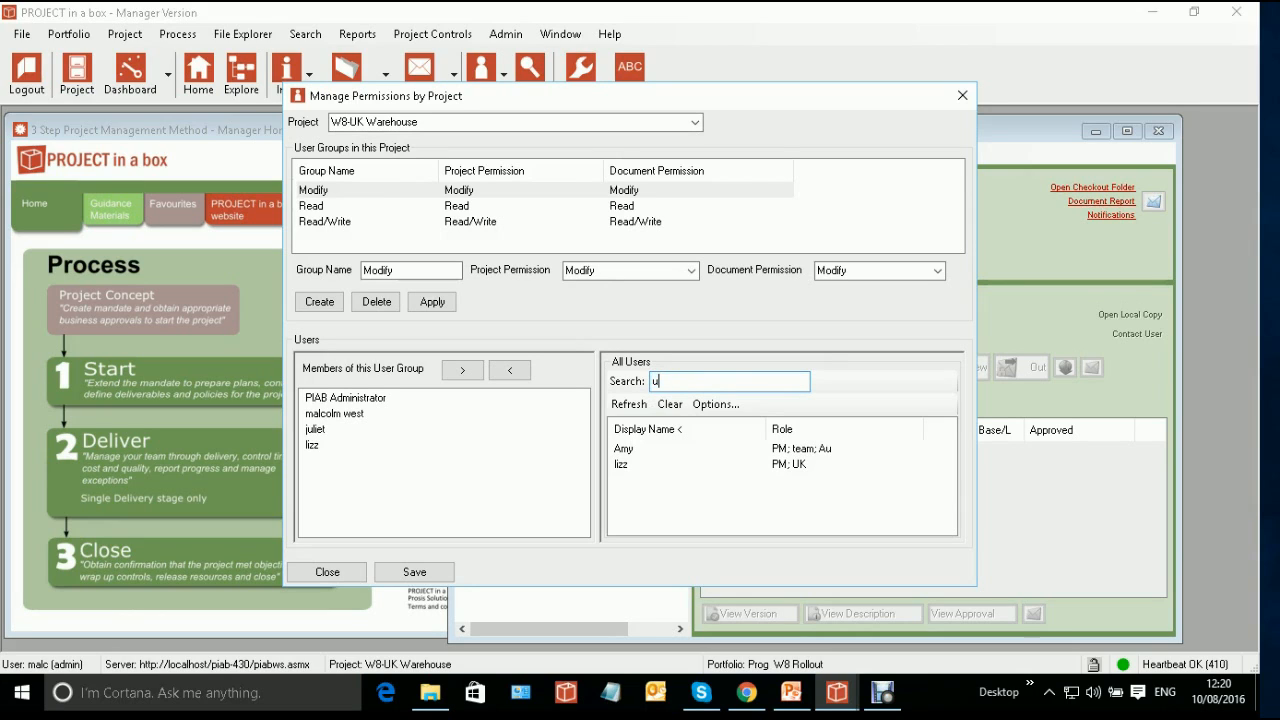
Search all users by role for "uk" and close the project permissions without saving
type("k")
left_click(629, 404)
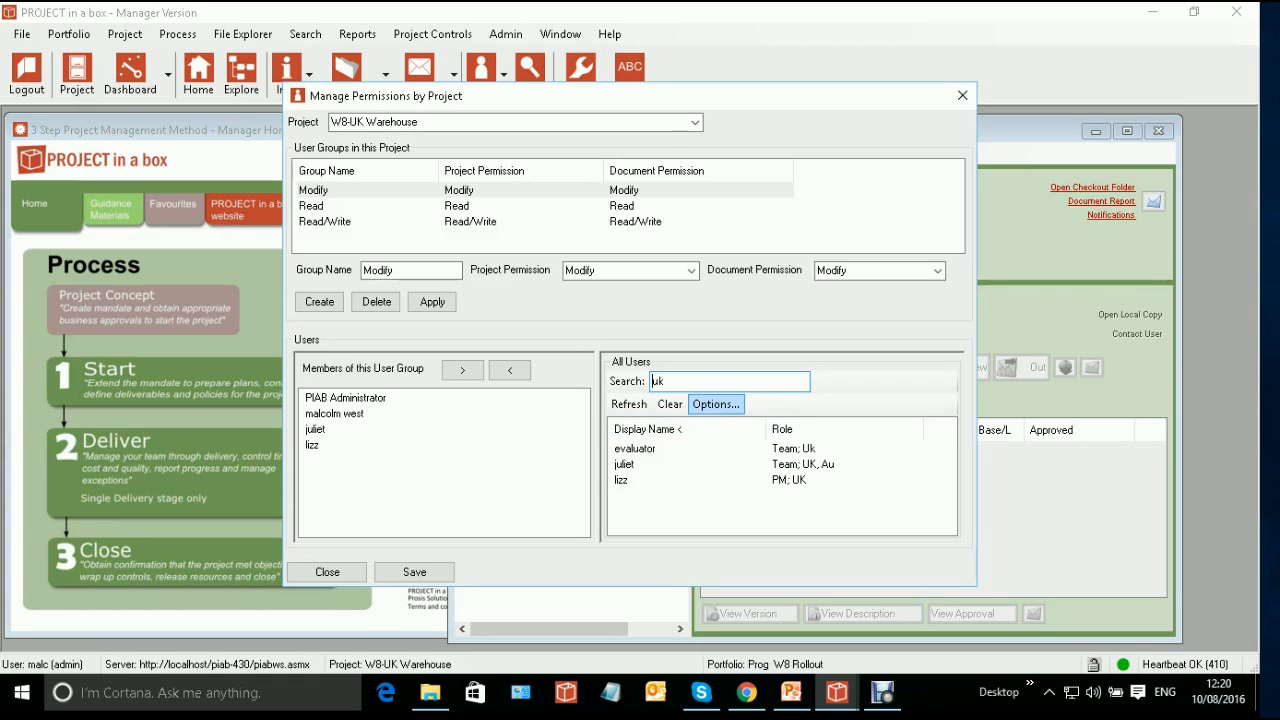
left_click(962, 95)
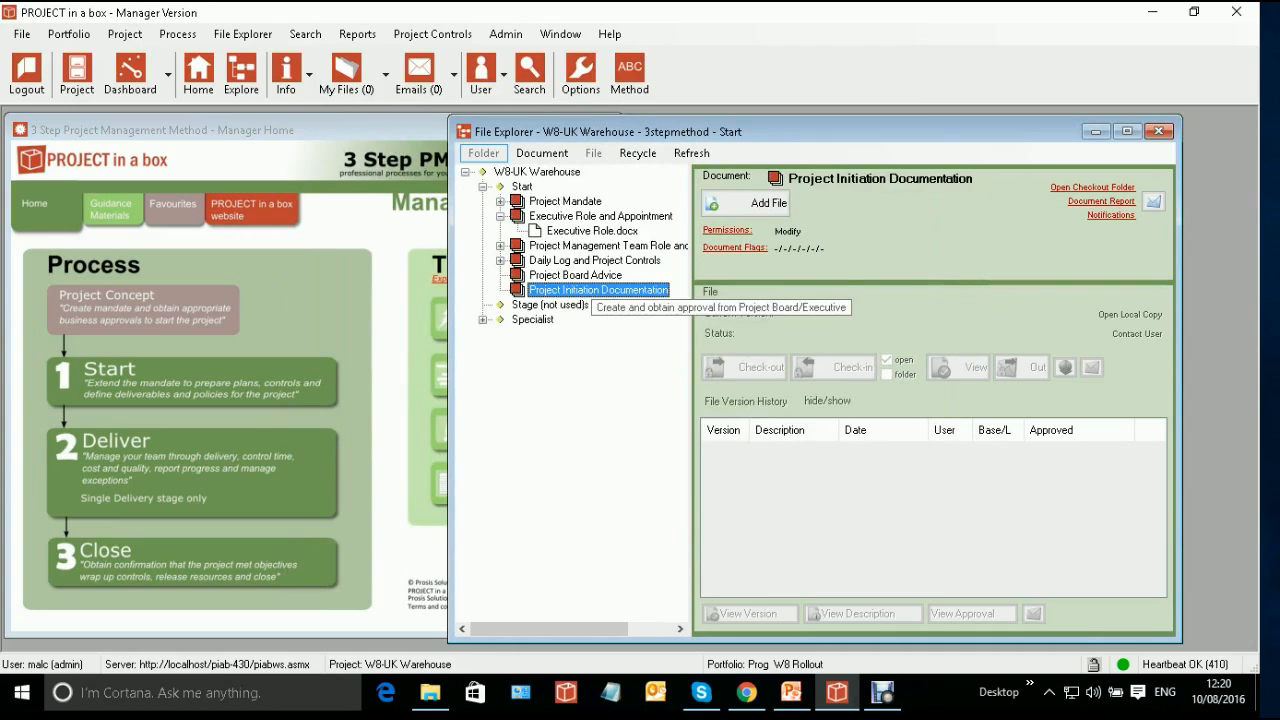
Open the notifications of the Project Initiation Documentation document and choose the On Check In notification type
right_click(598, 289)
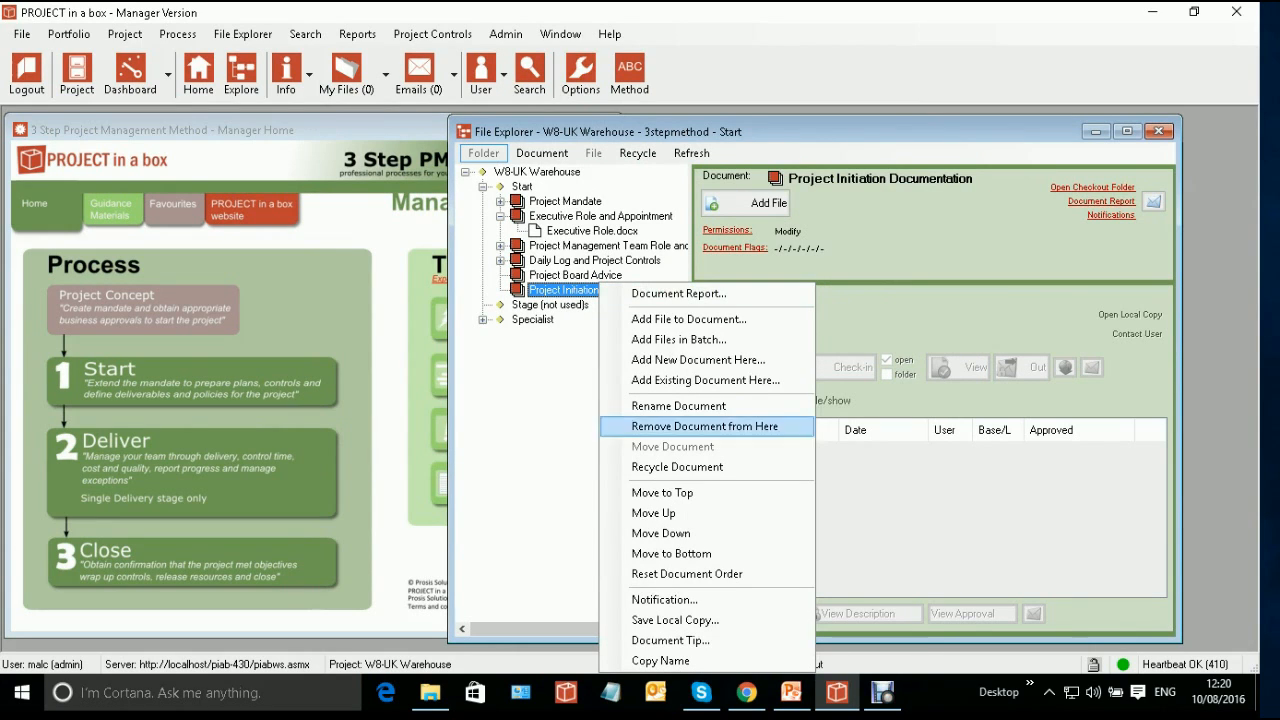
key("Escape")
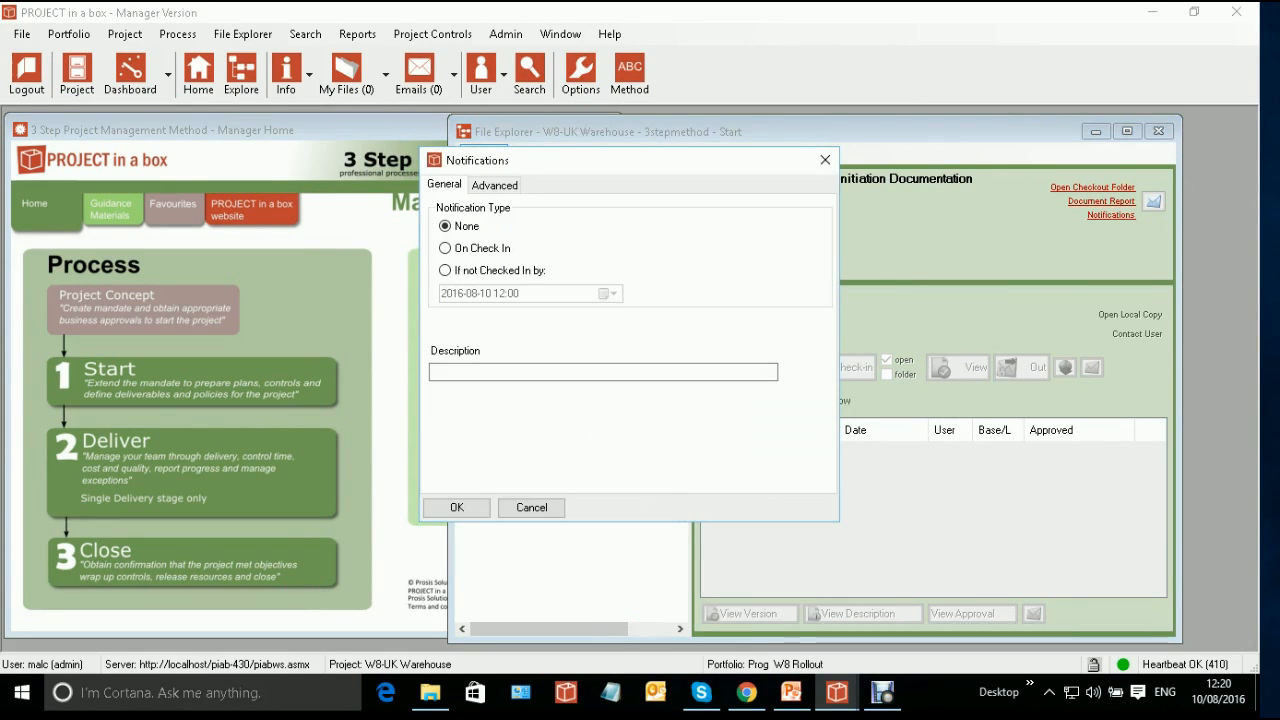
left_click(445, 248)
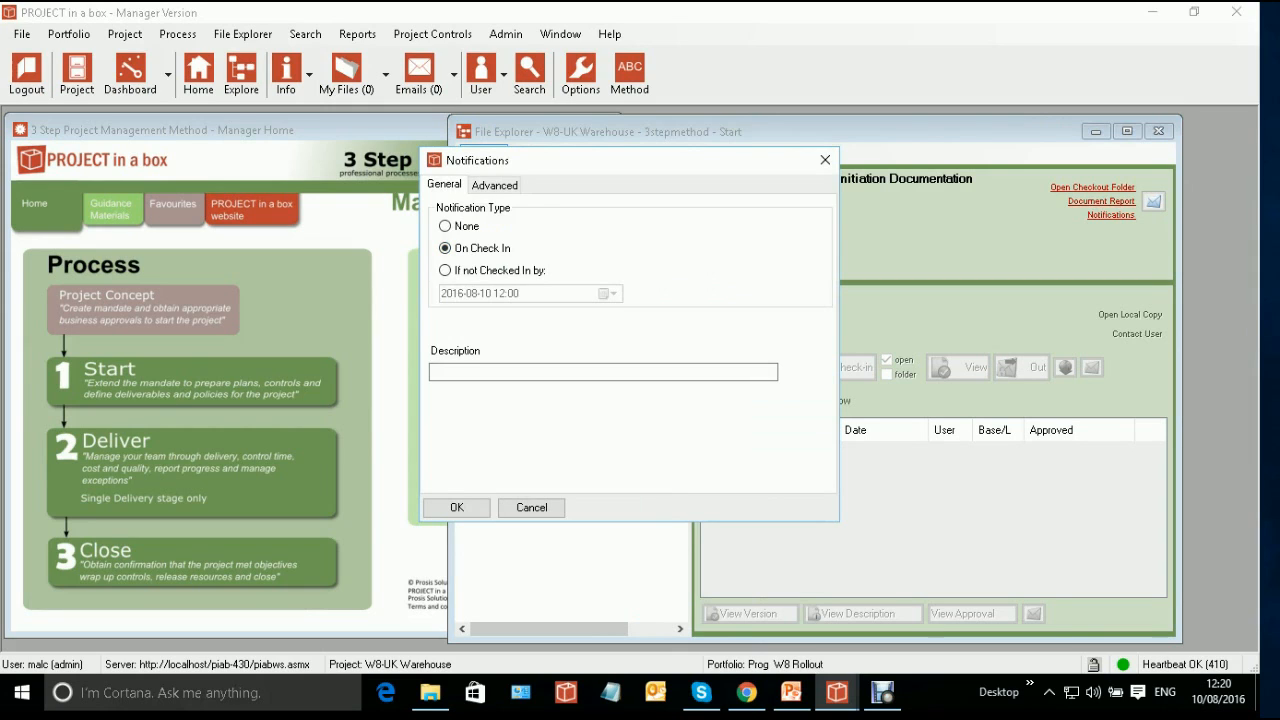
Open the notification's other recipients and set the user search to search on Role and display Role
key("ctrl+Tab")
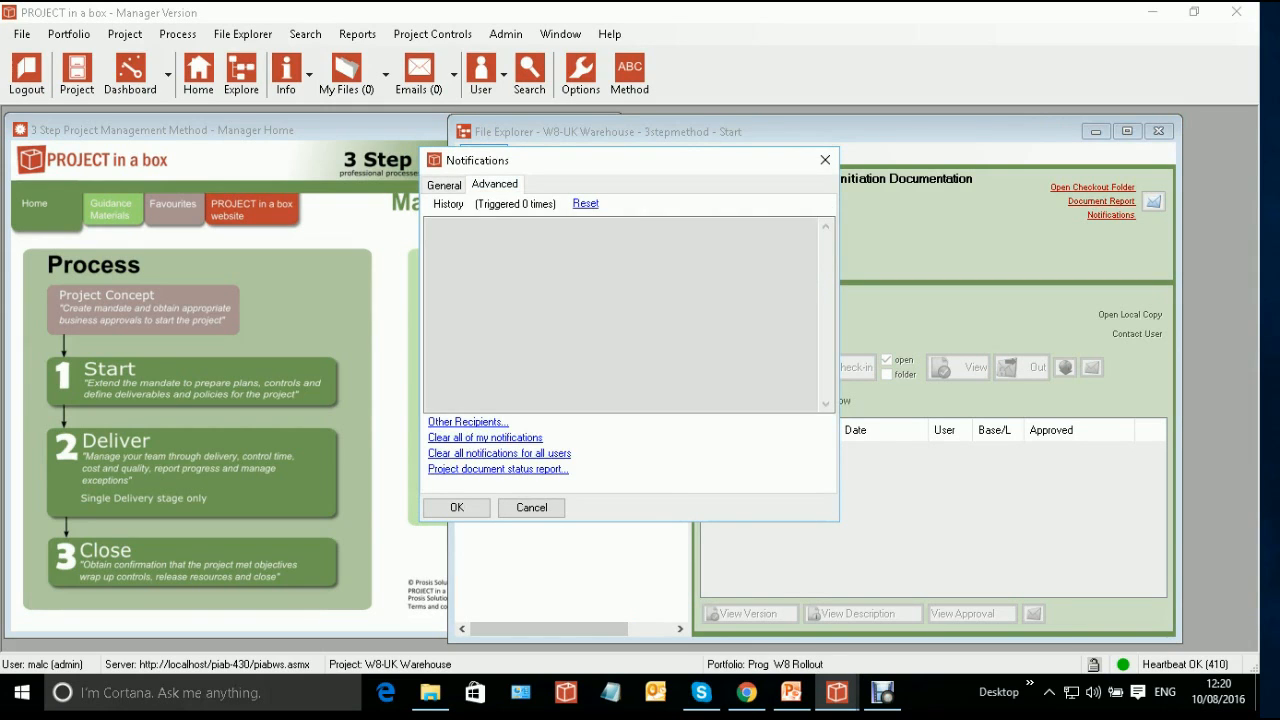
key("Return")
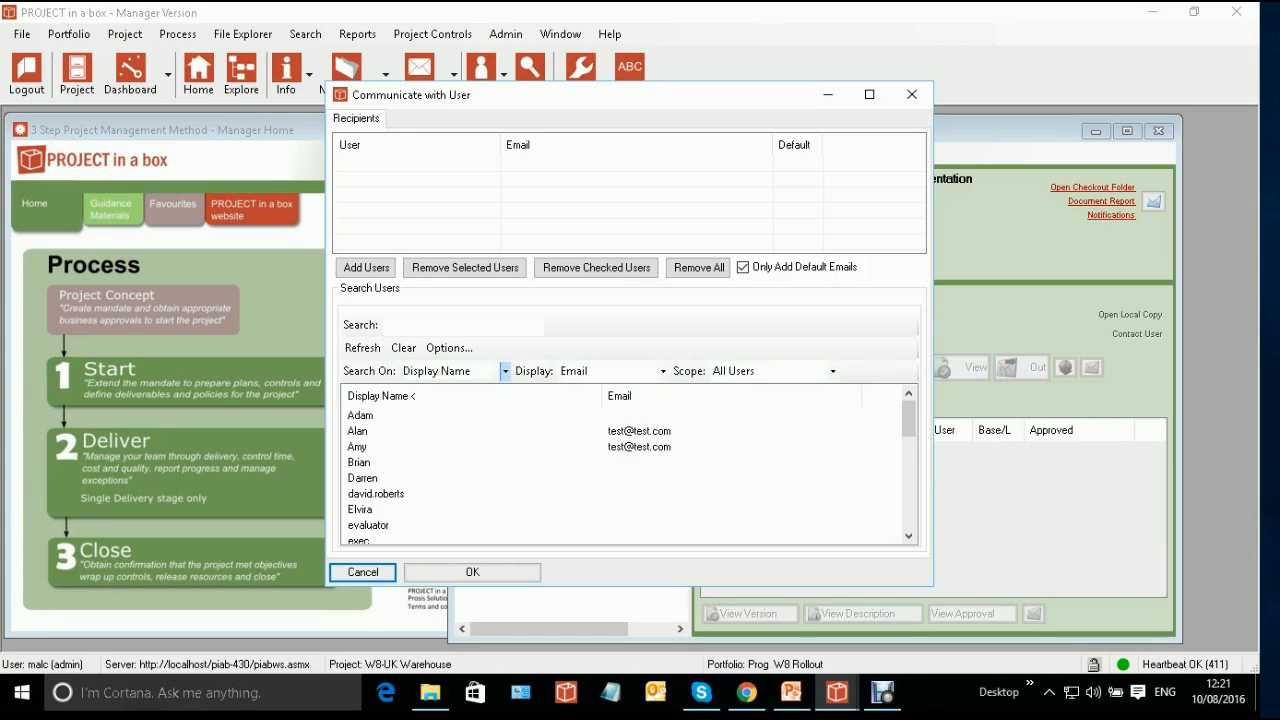
left_click(455, 370)
left_click(415, 431)
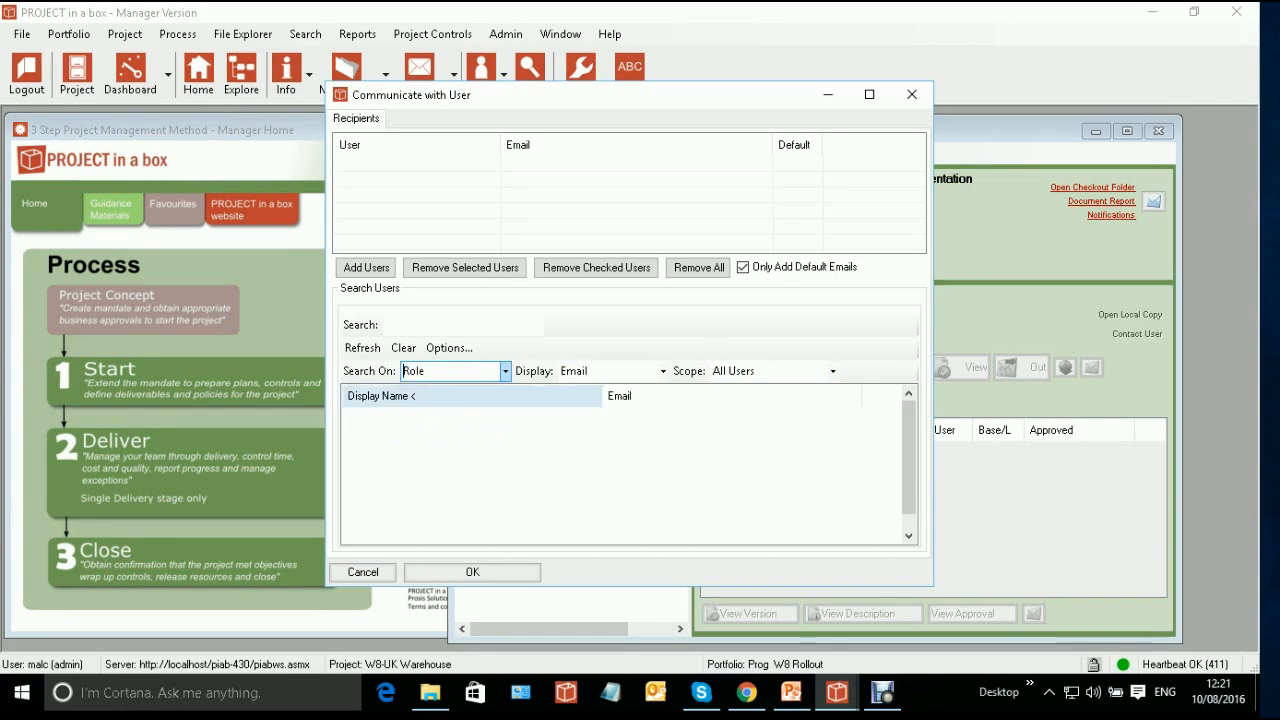
left_click(610, 370)
left_click(575, 445)
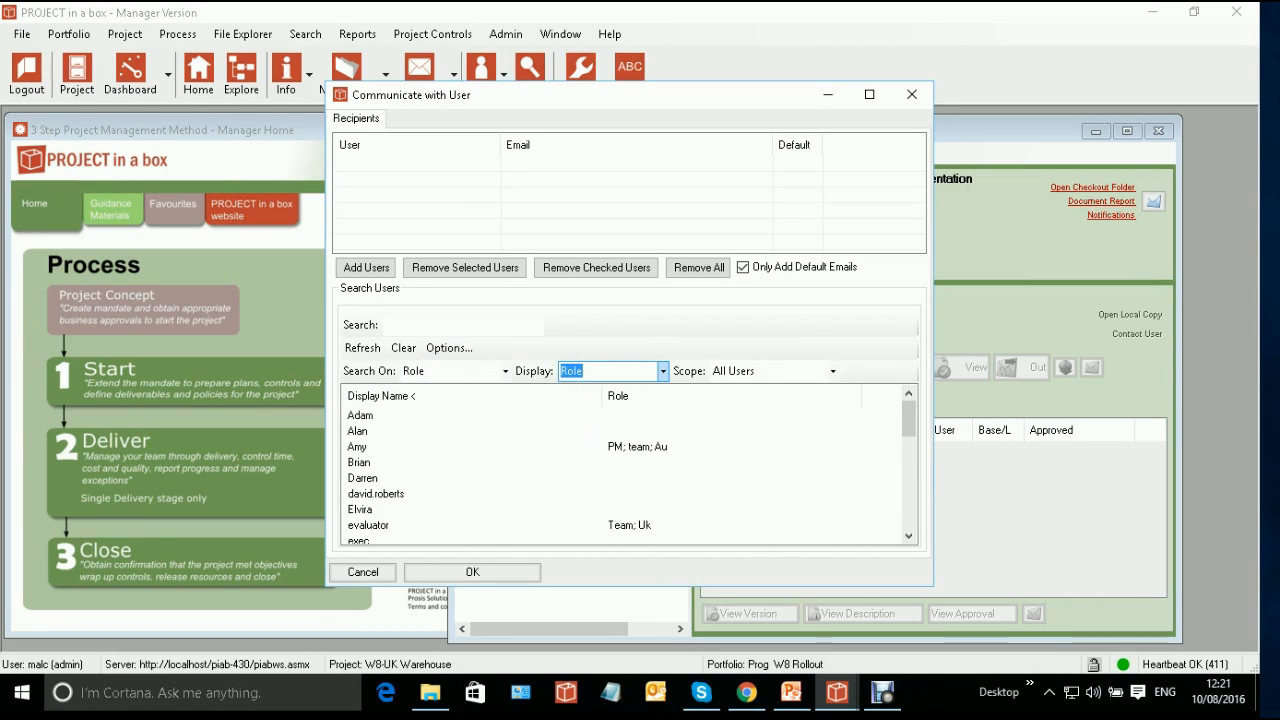
Look through the users and their roles, and close the recipient selection and the notification settings without saving
scroll(620, 465, "down", 5)
scroll(620, 465, "up", 5)
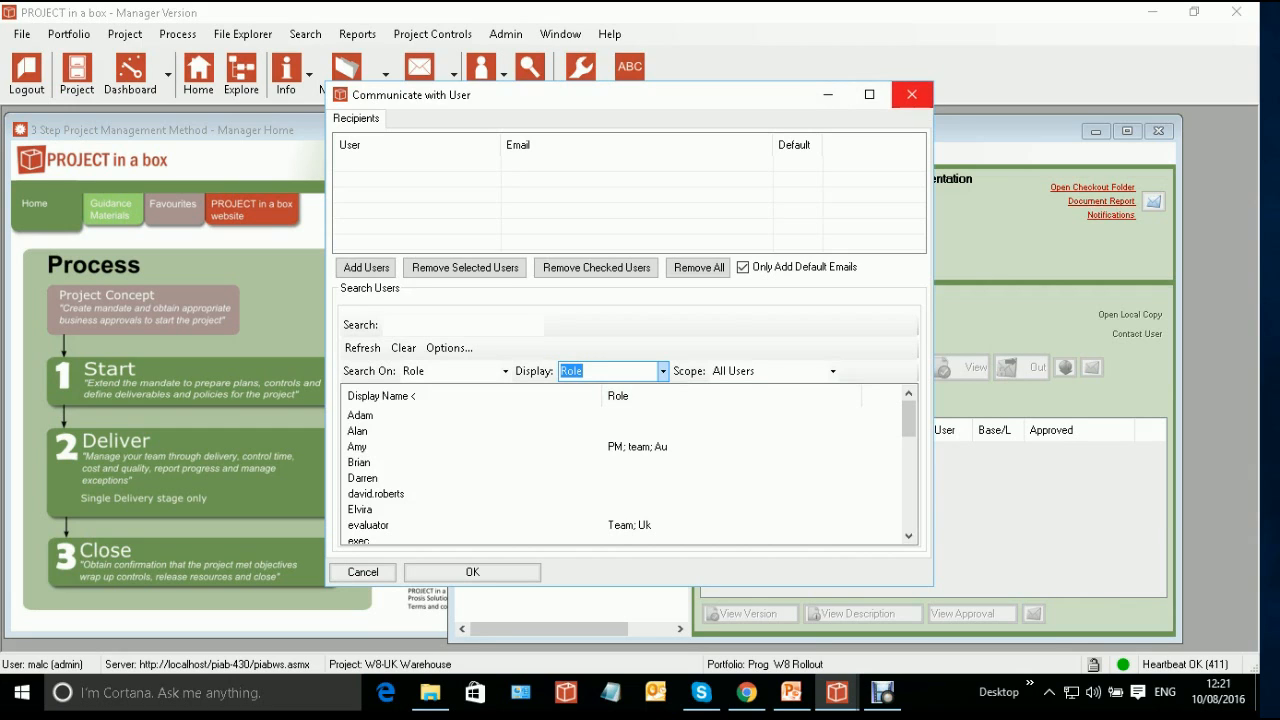
left_click(911, 94)
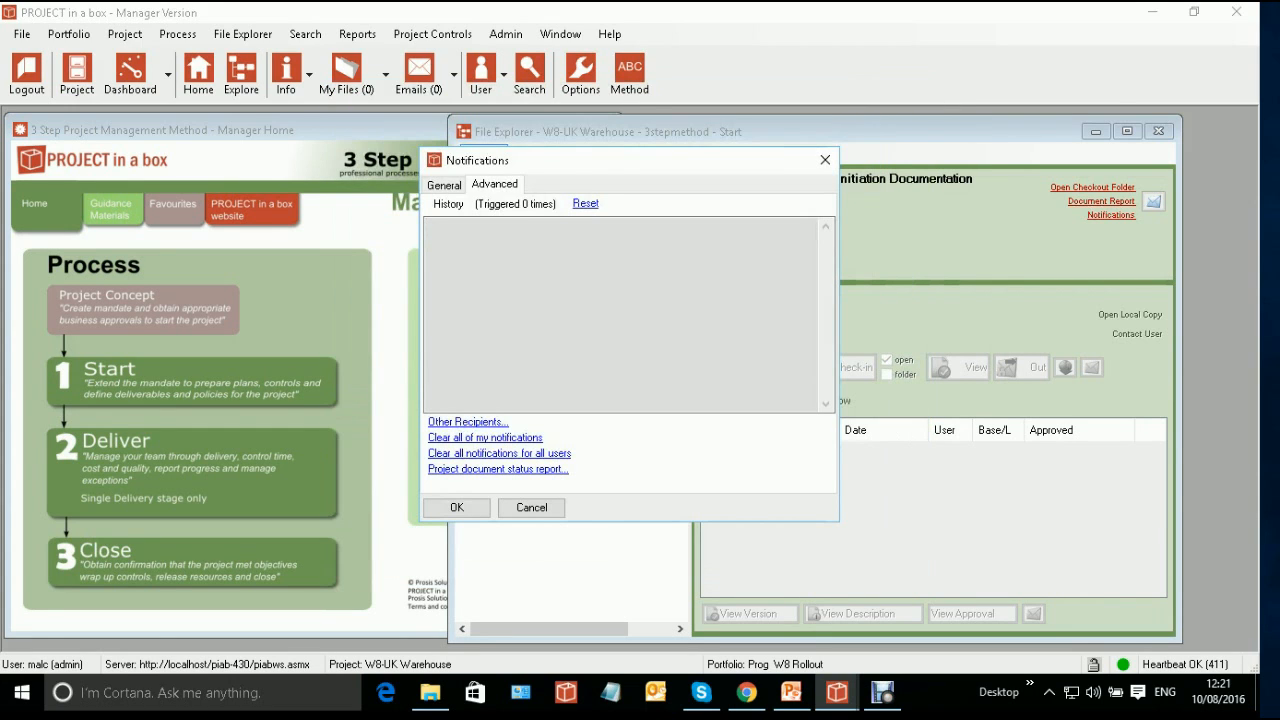
left_click(825, 160)
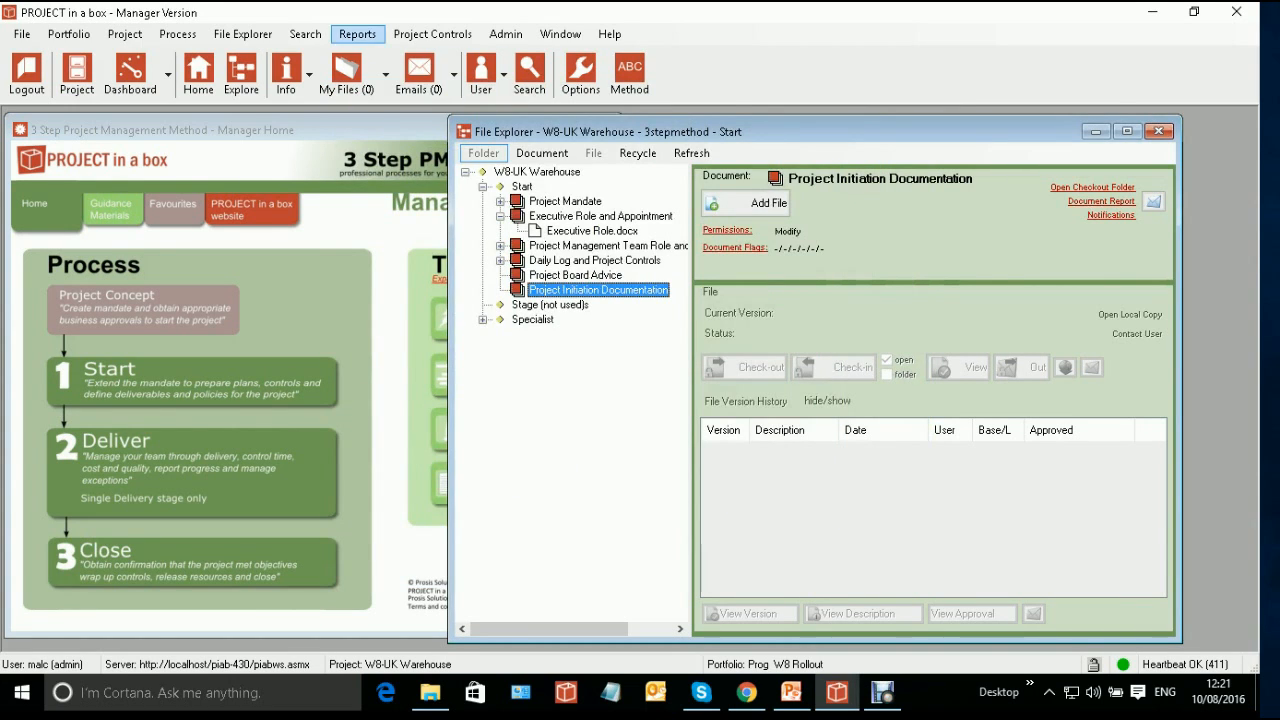
Open the project report's Project Properties and browse the report specifications available to load
left_click(357, 34)
left_click(400, 91)
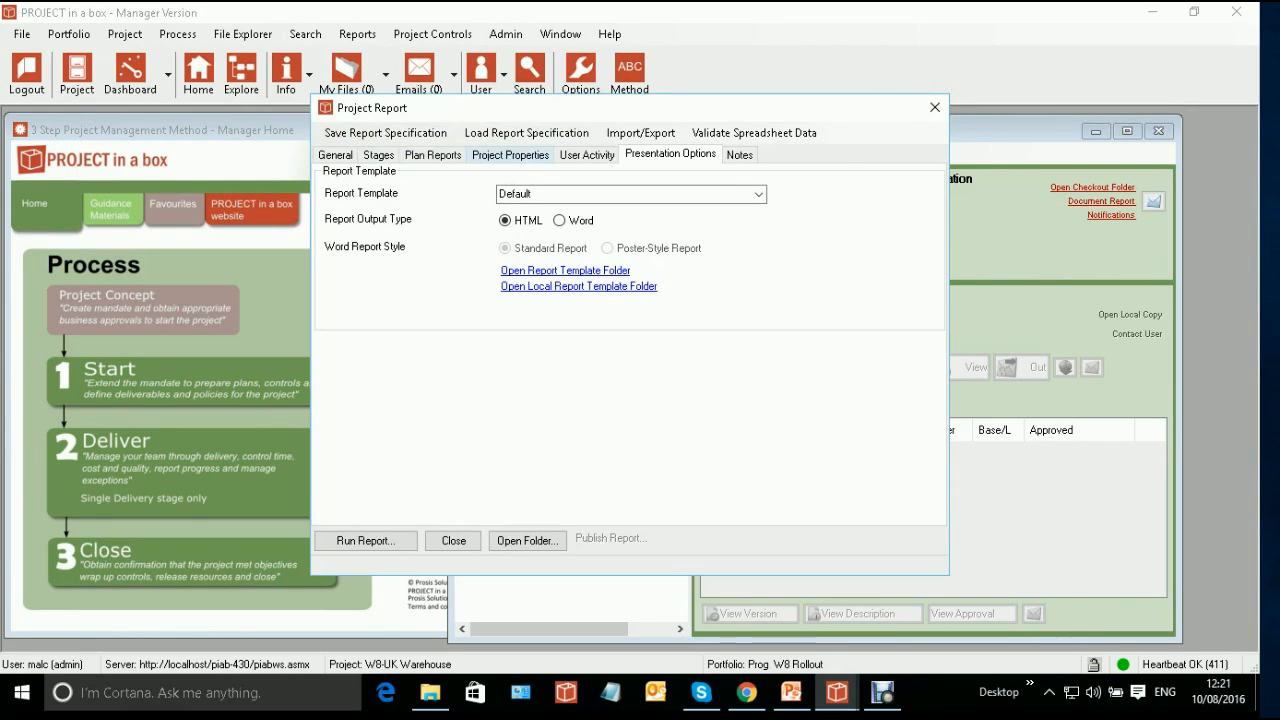
left_click(510, 155)
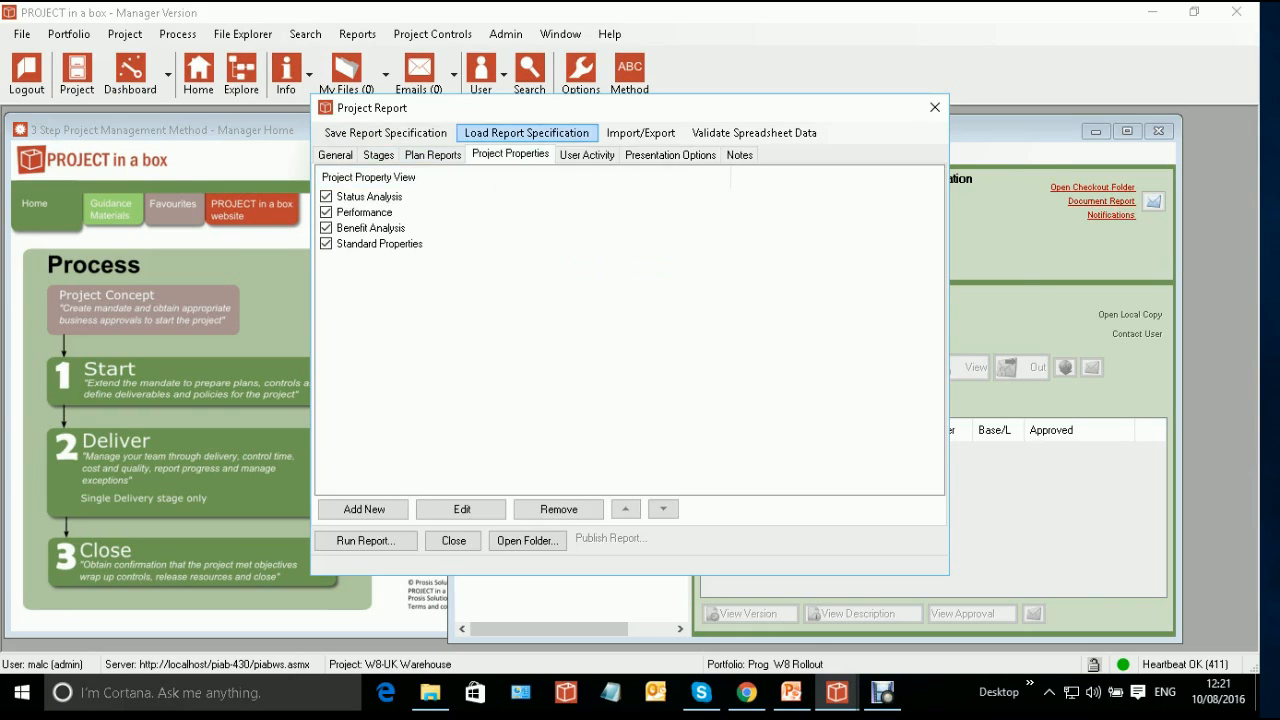
left_click(526, 133)
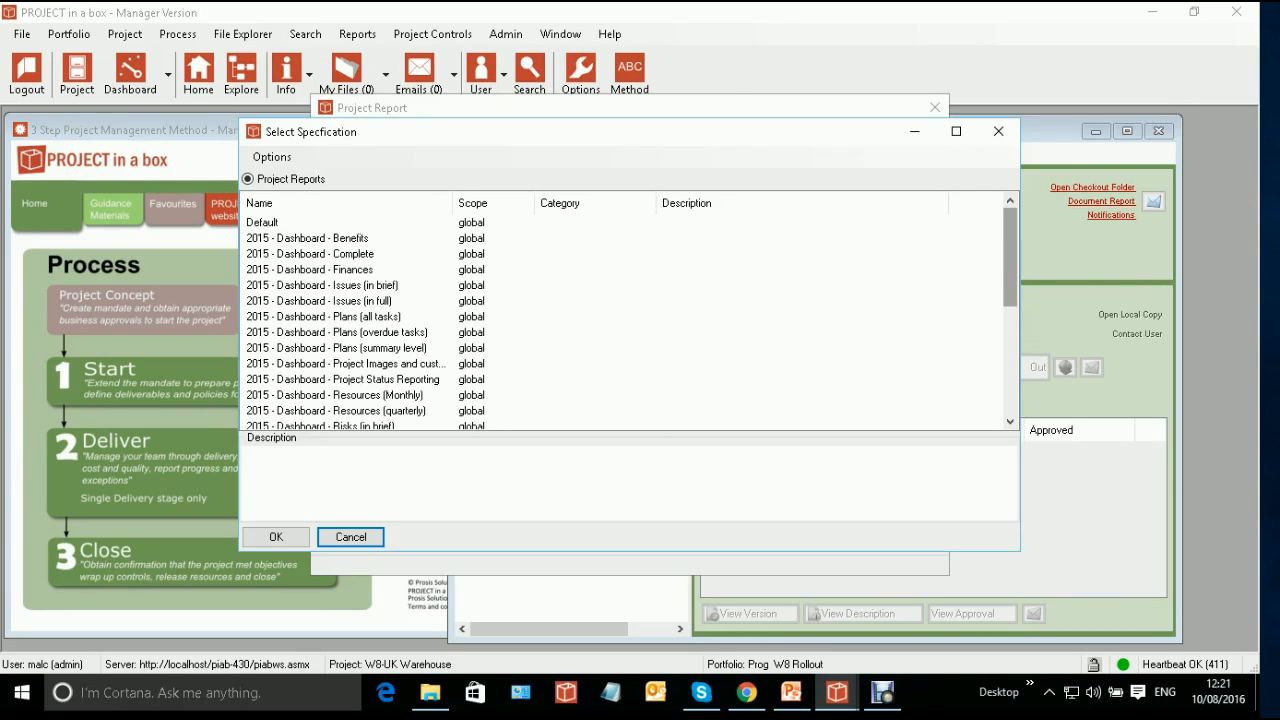
left_click_drag(1010, 258, 1010, 366)
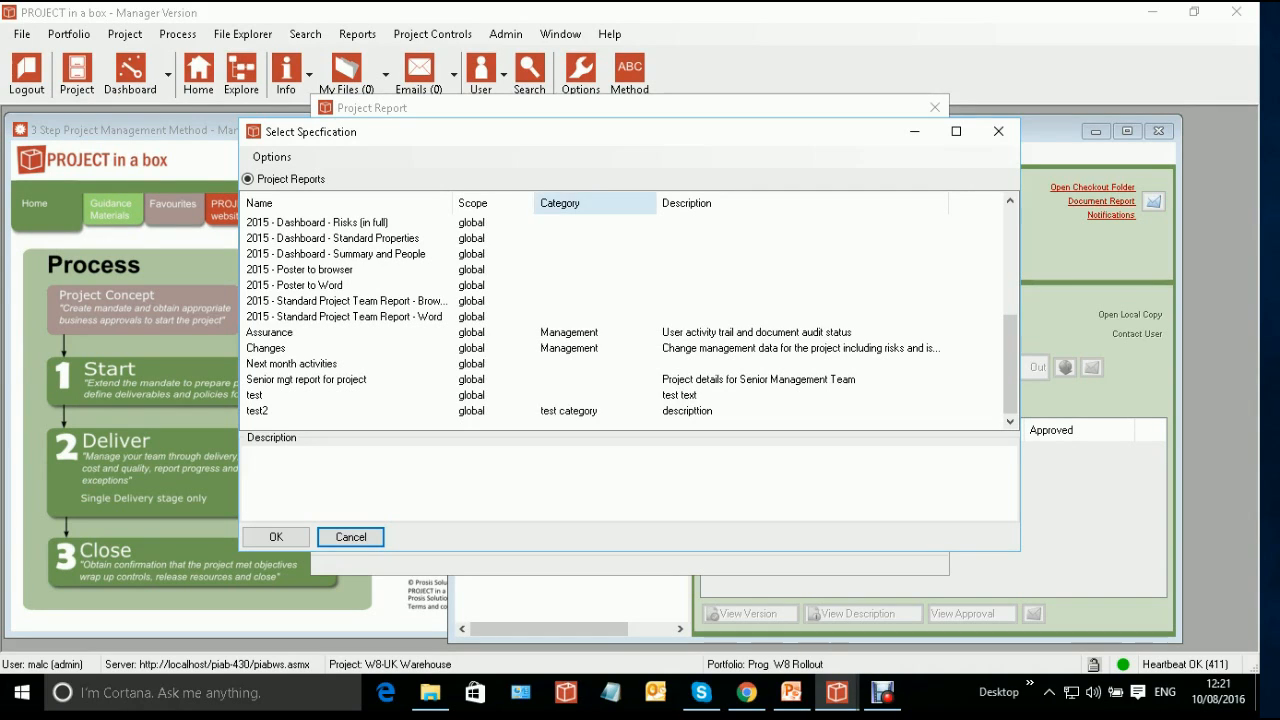
Sort the report specifications by description and by category, and close the selection and the project report without loading one
left_click(560, 203)
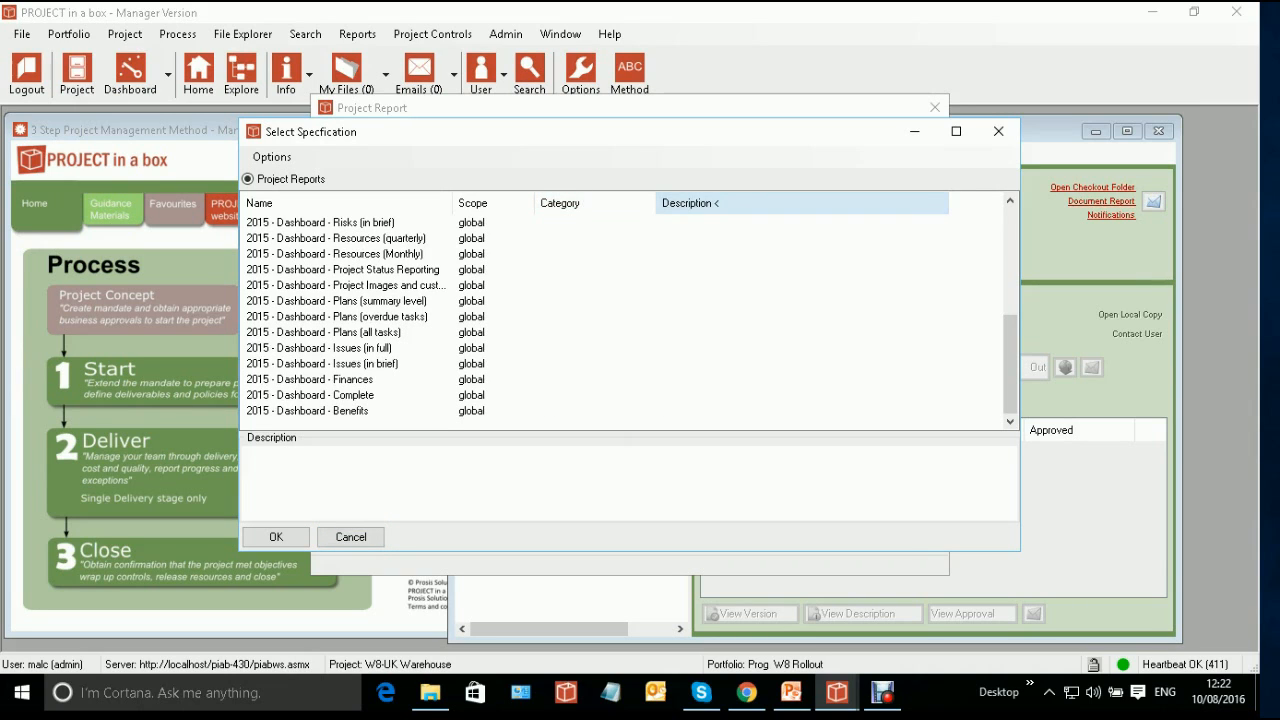
left_click(700, 203)
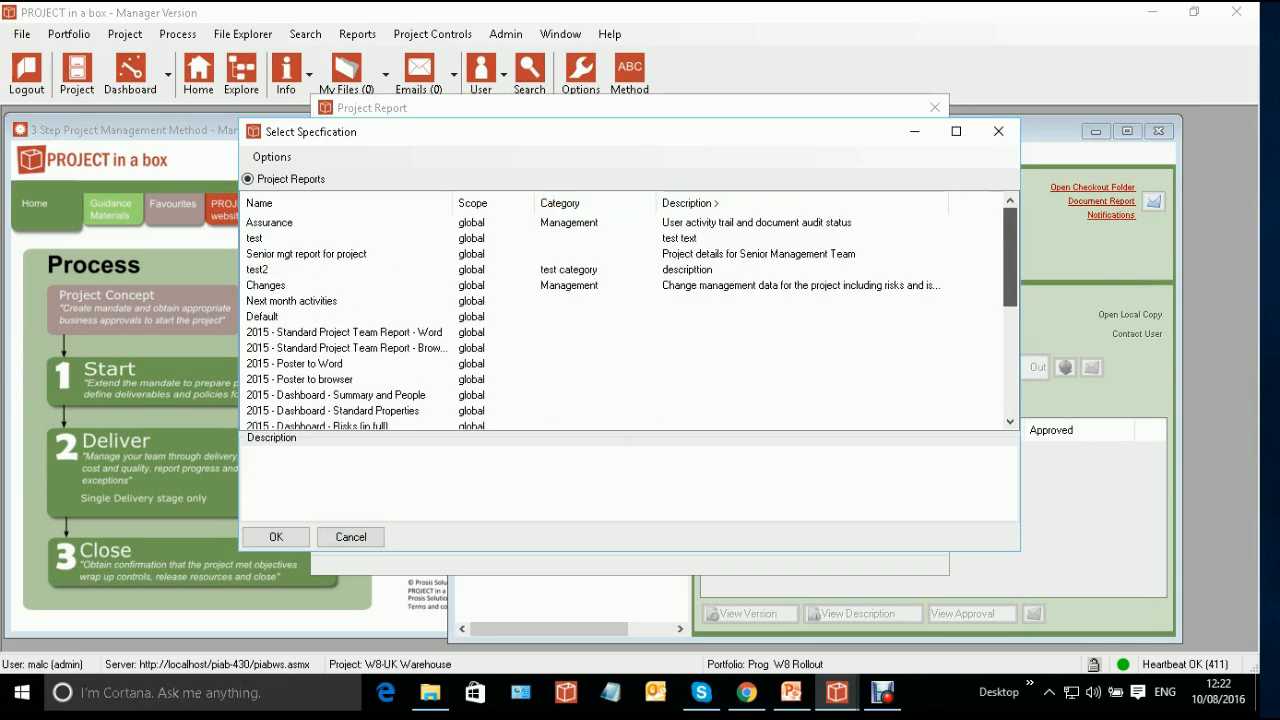
left_click(560, 203)
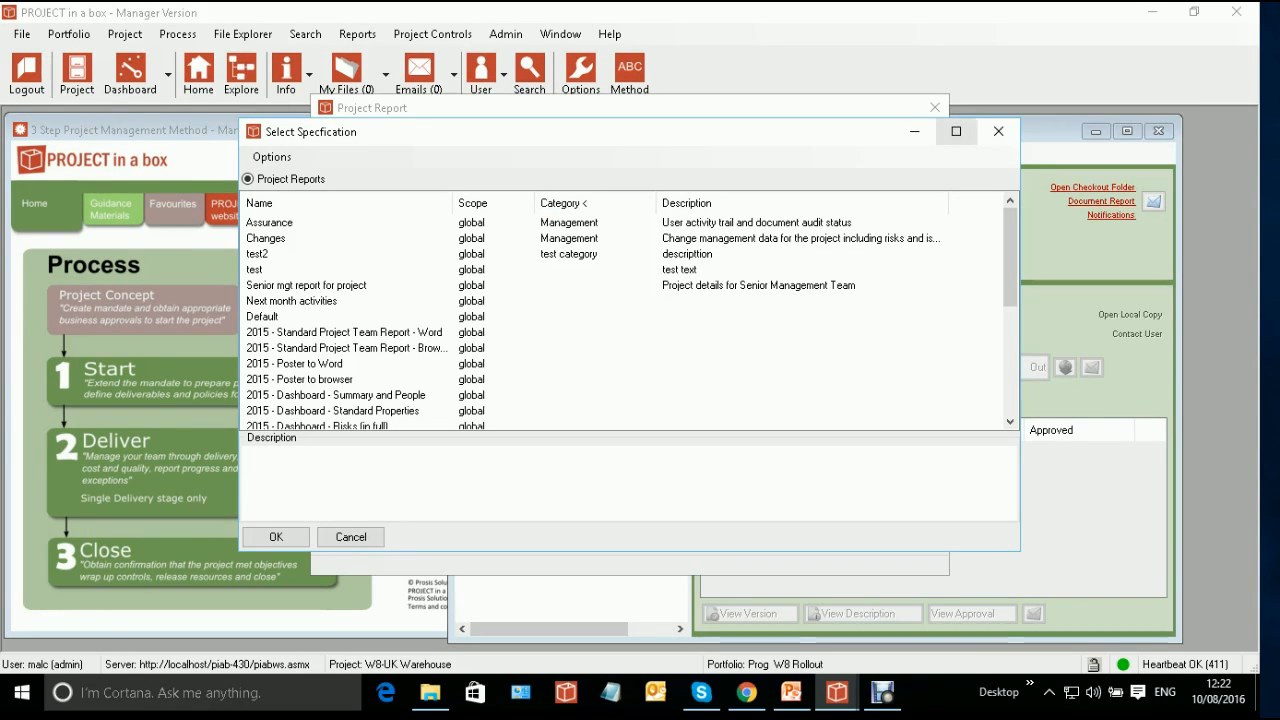
left_click(998, 131)
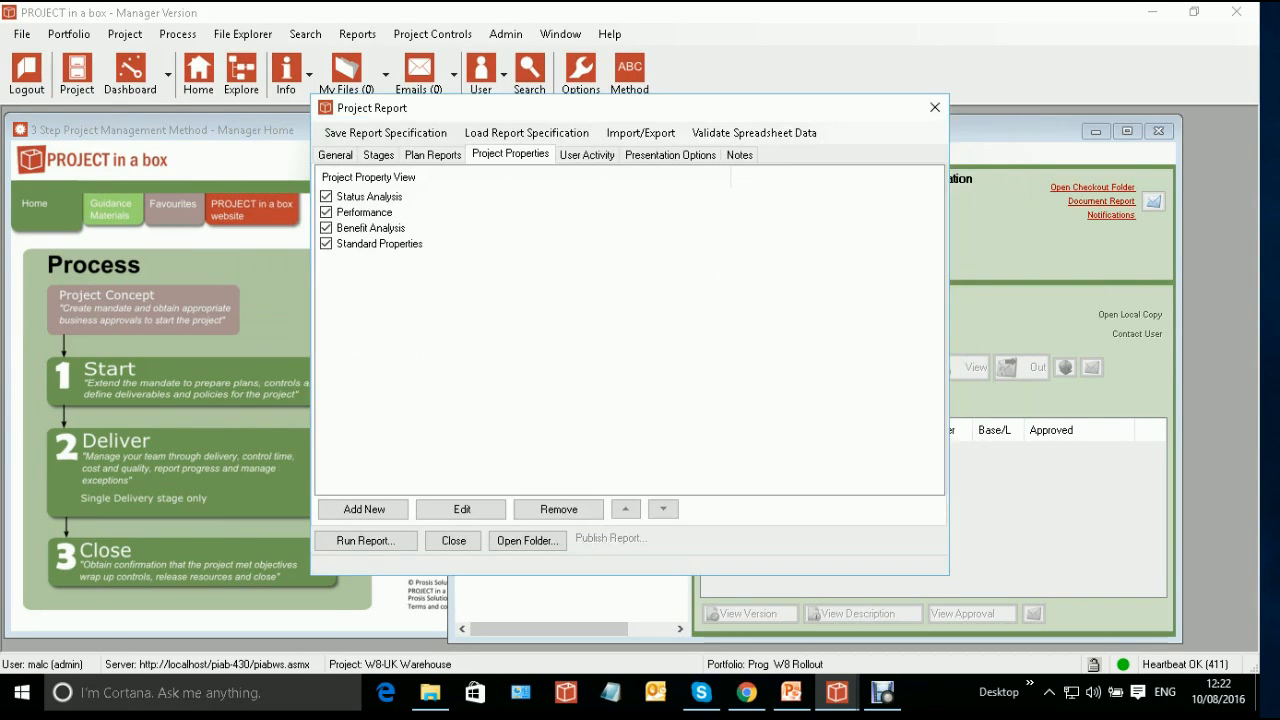
left_click(934, 107)
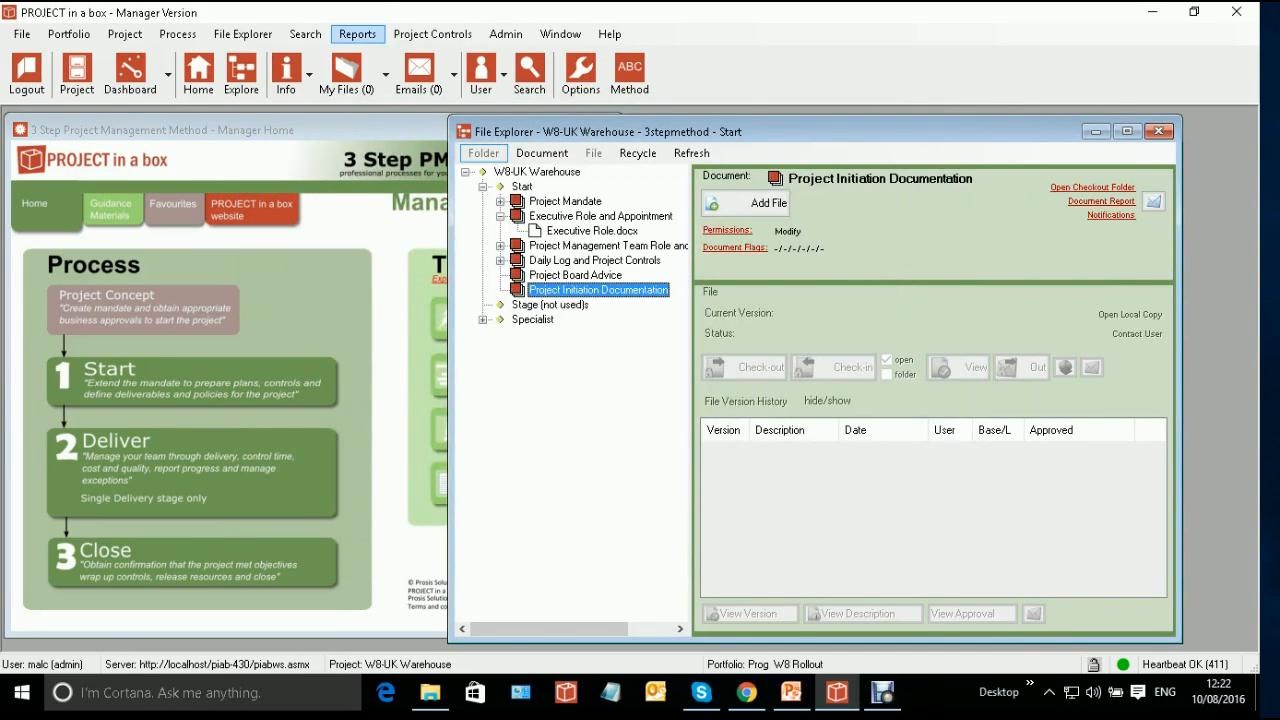
Open the user report and run it for the current user with the existing Multi user grid settings
left_click(357, 34)
left_click(392, 156)
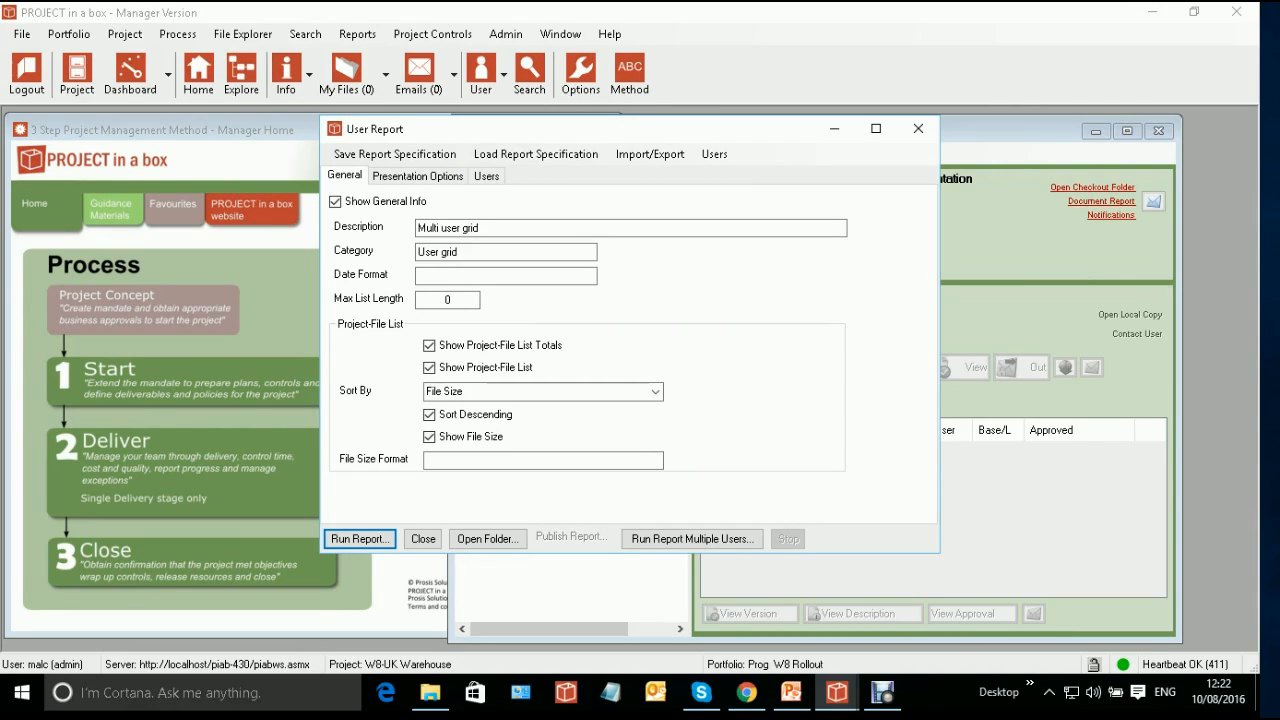
left_click(360, 539)
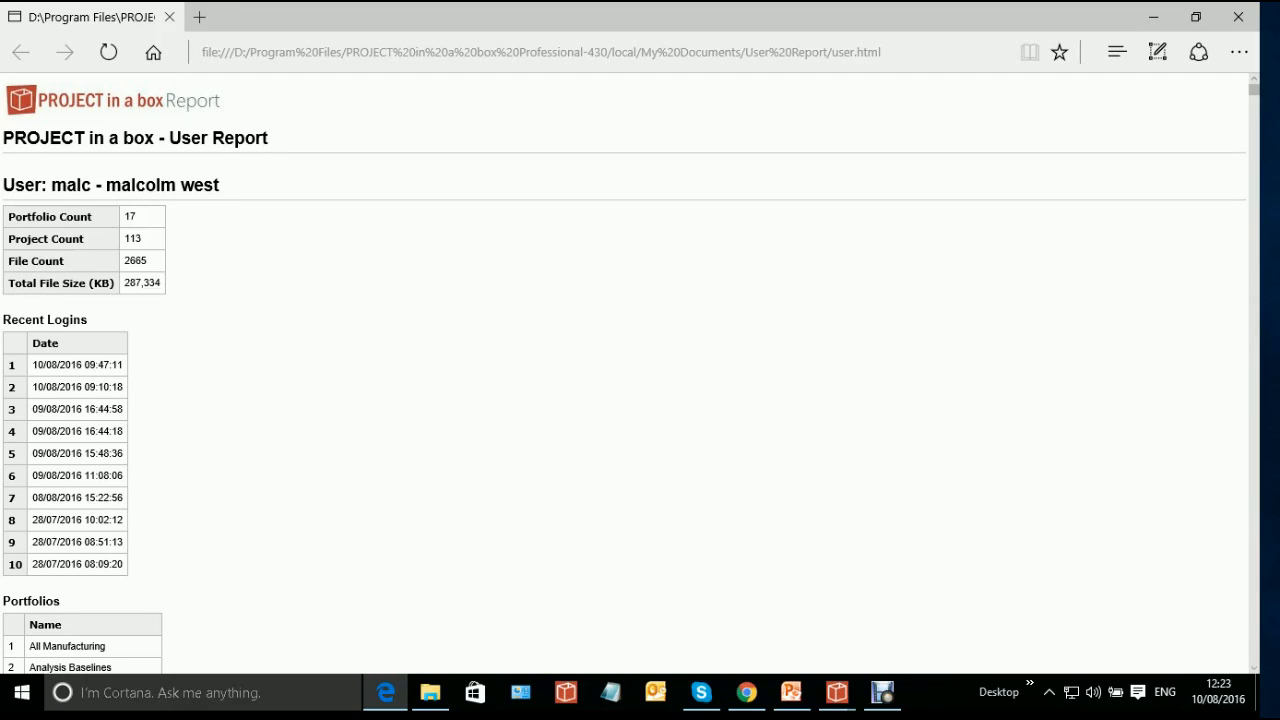
Look through the user report's logins, portfolios, projects and file list down to the end, and close the report
scroll(625, 375, "down", 9)
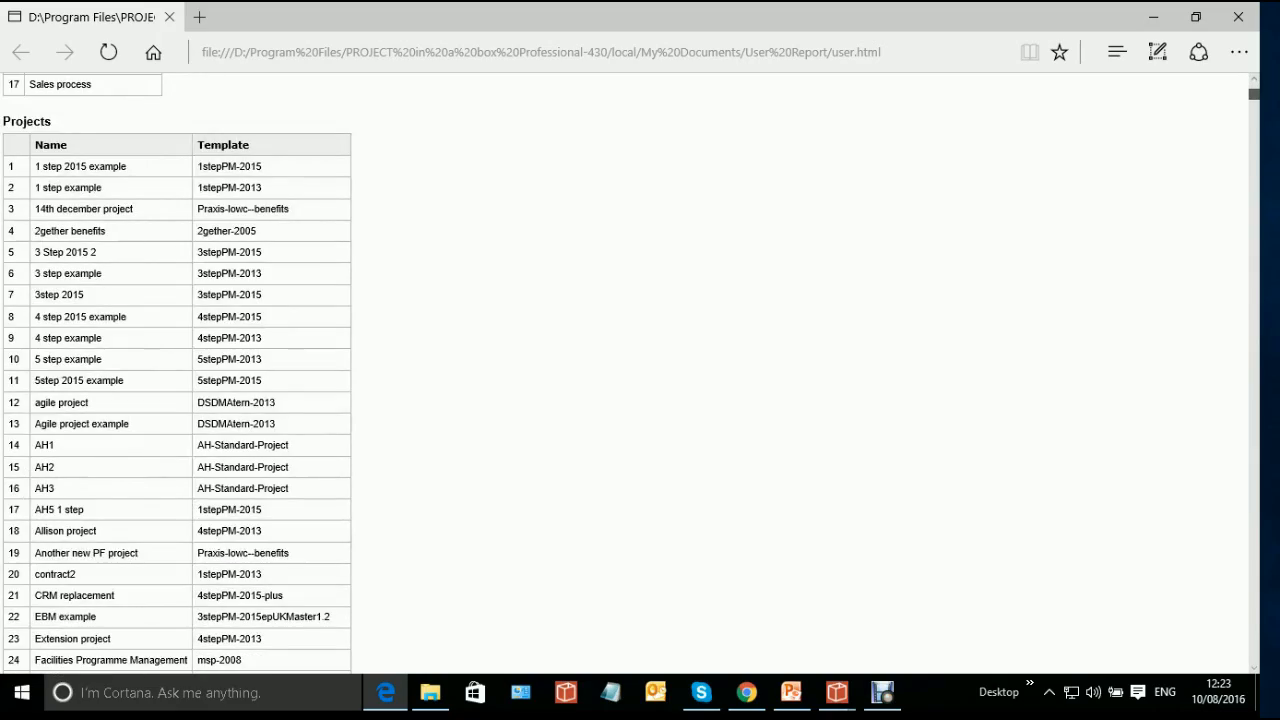
scroll(625, 375, "up", 2)
scroll(625, 375, "down", 20)
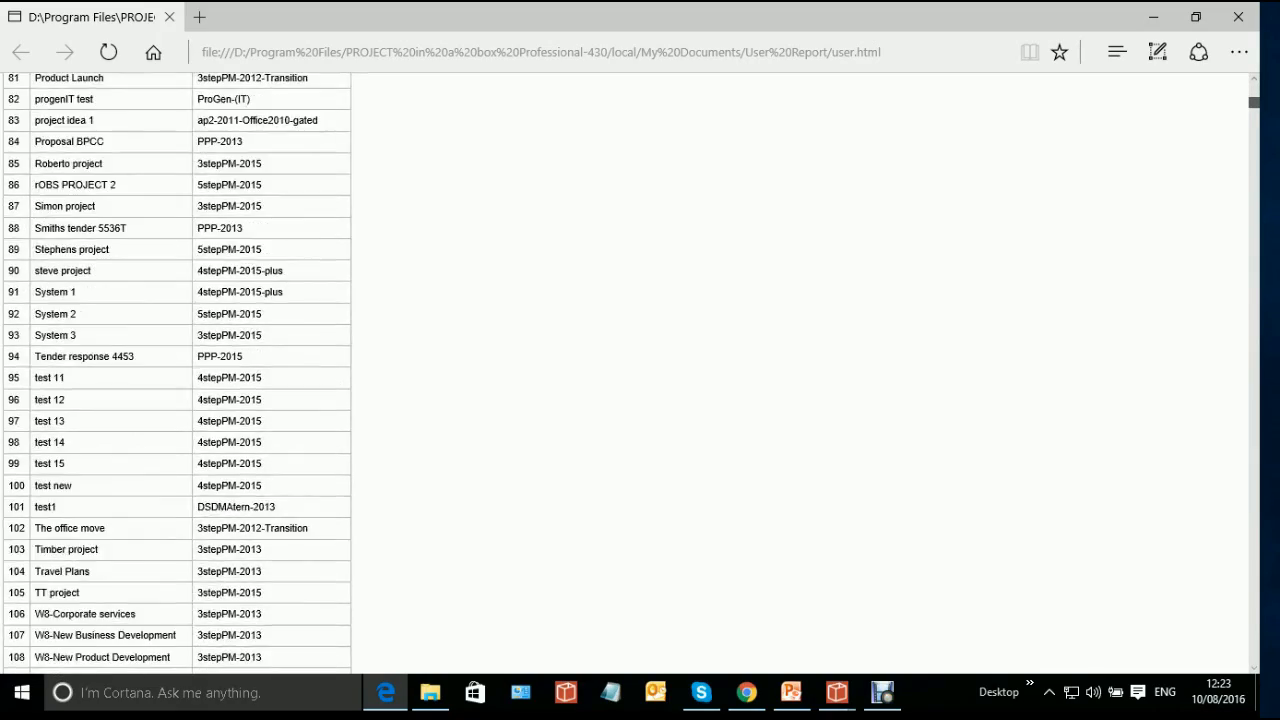
scroll(625, 375, "down", 20)
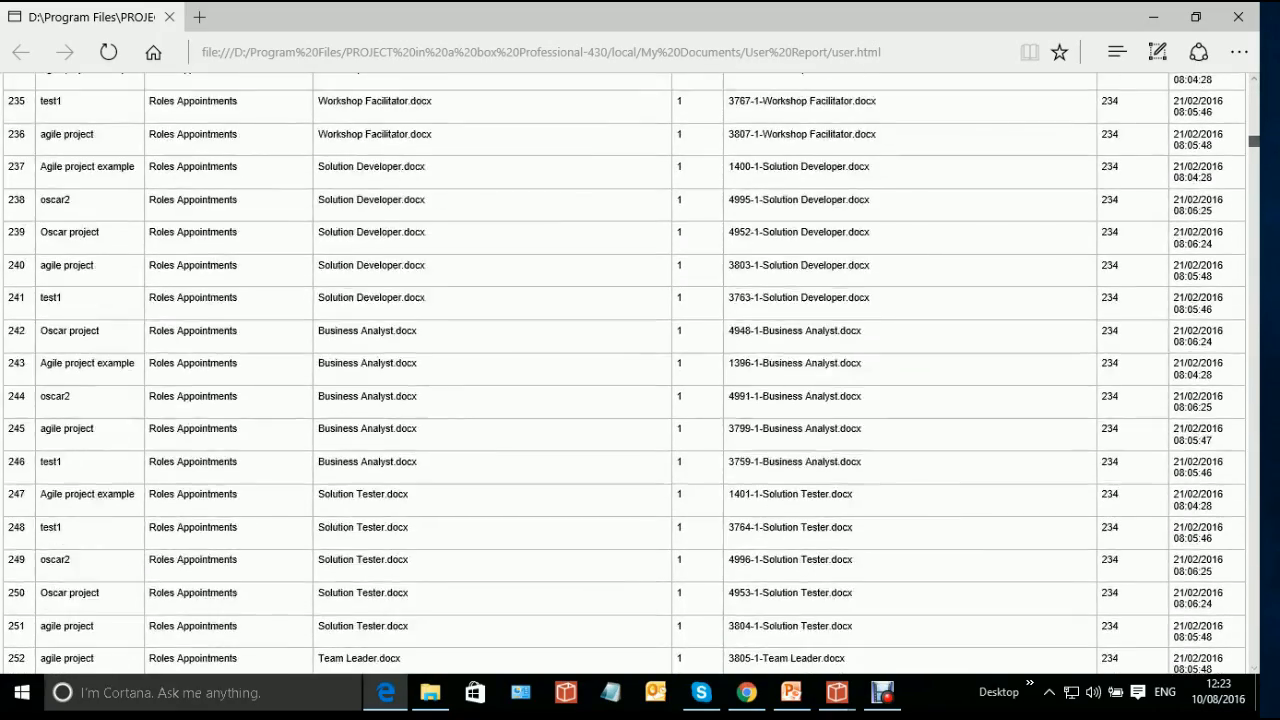
scroll(625, 375, "down", 20)
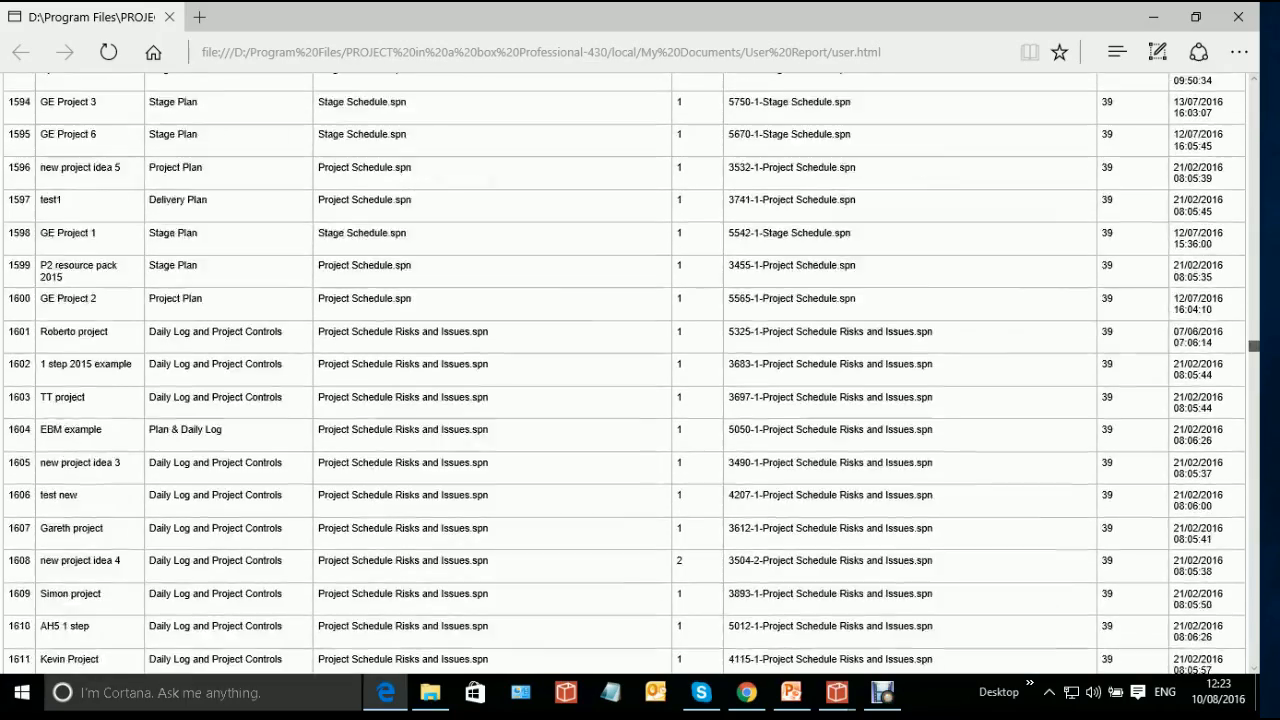
scroll(625, 375, "down", 20)
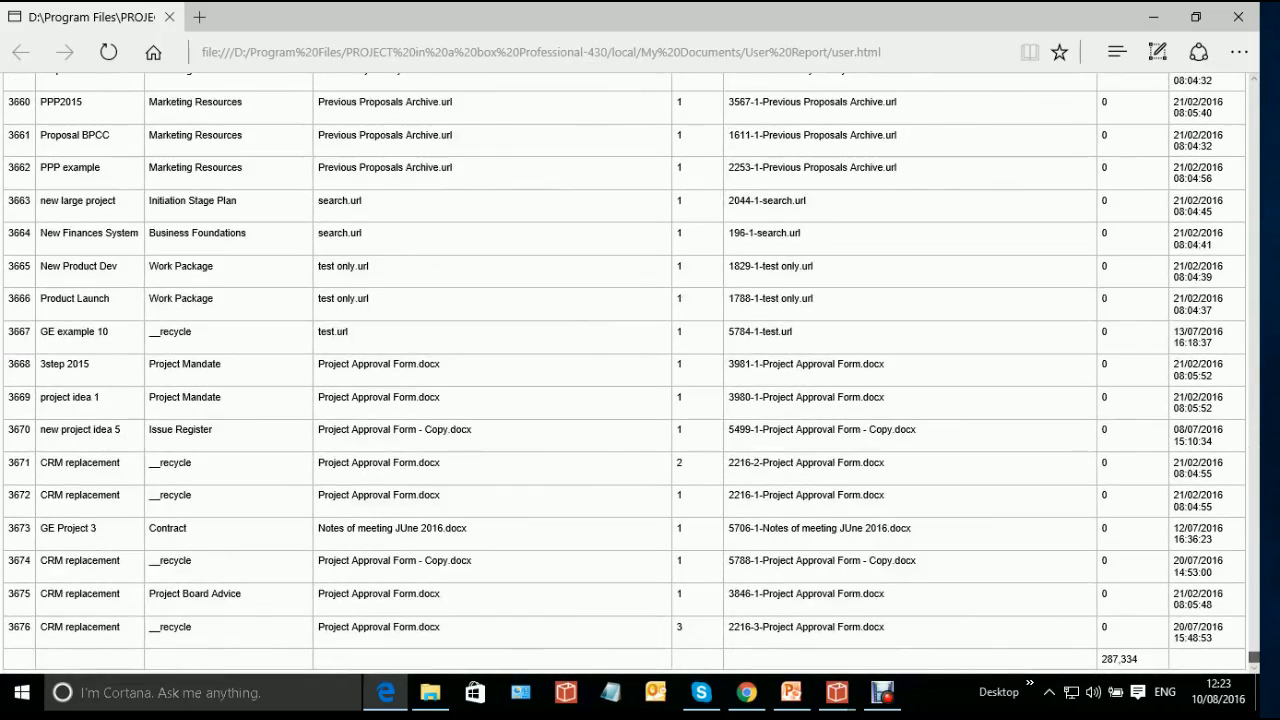
key("Home")
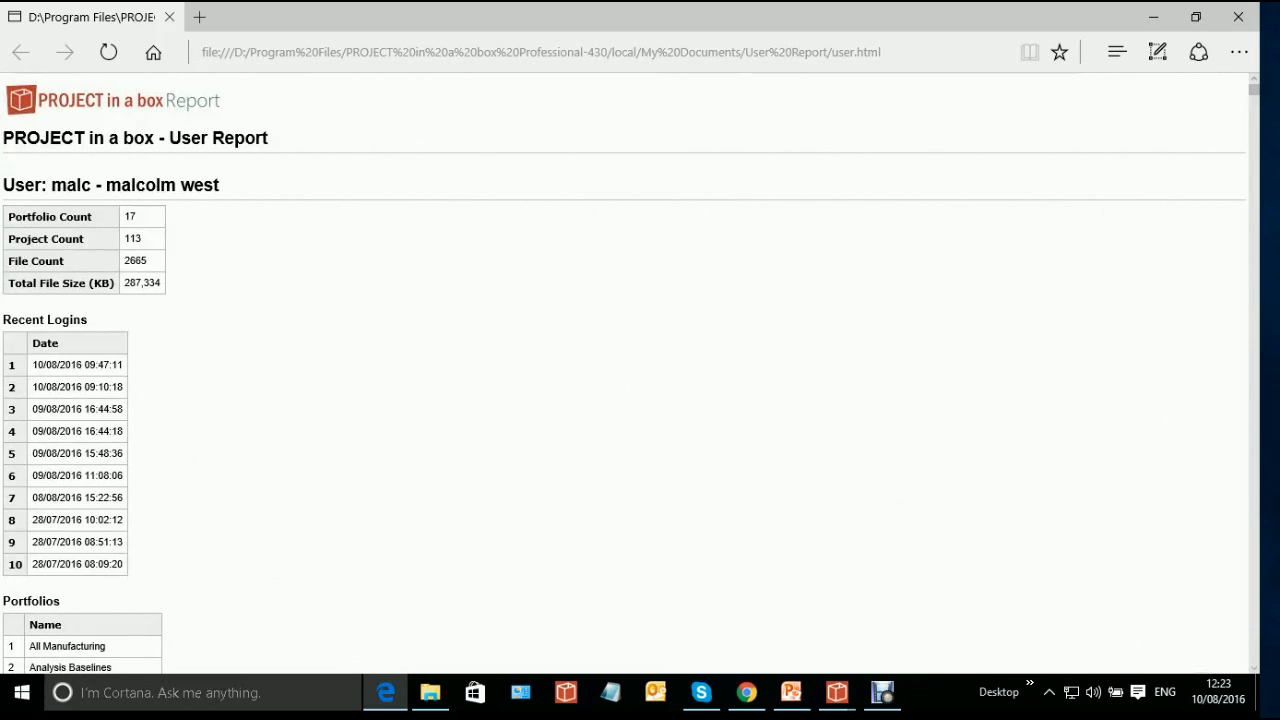
left_click(1238, 17)
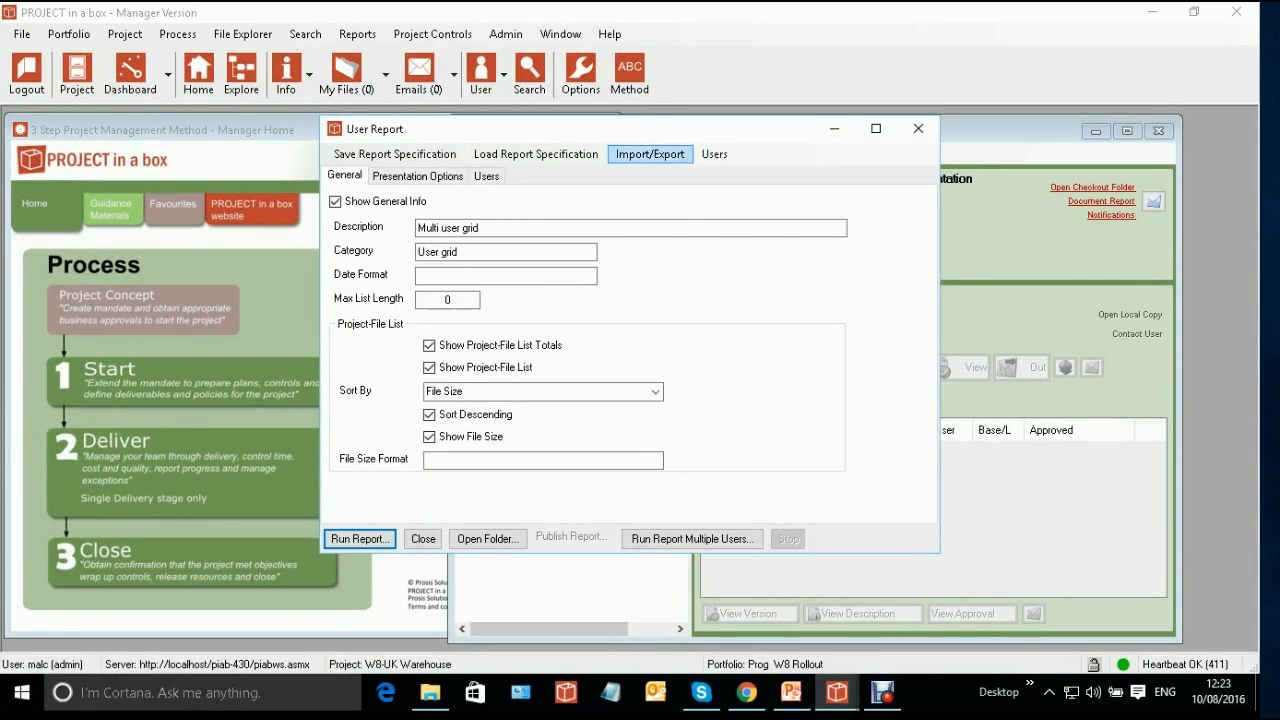
Open the user selection of the user report and list all users
left_click(714, 154)
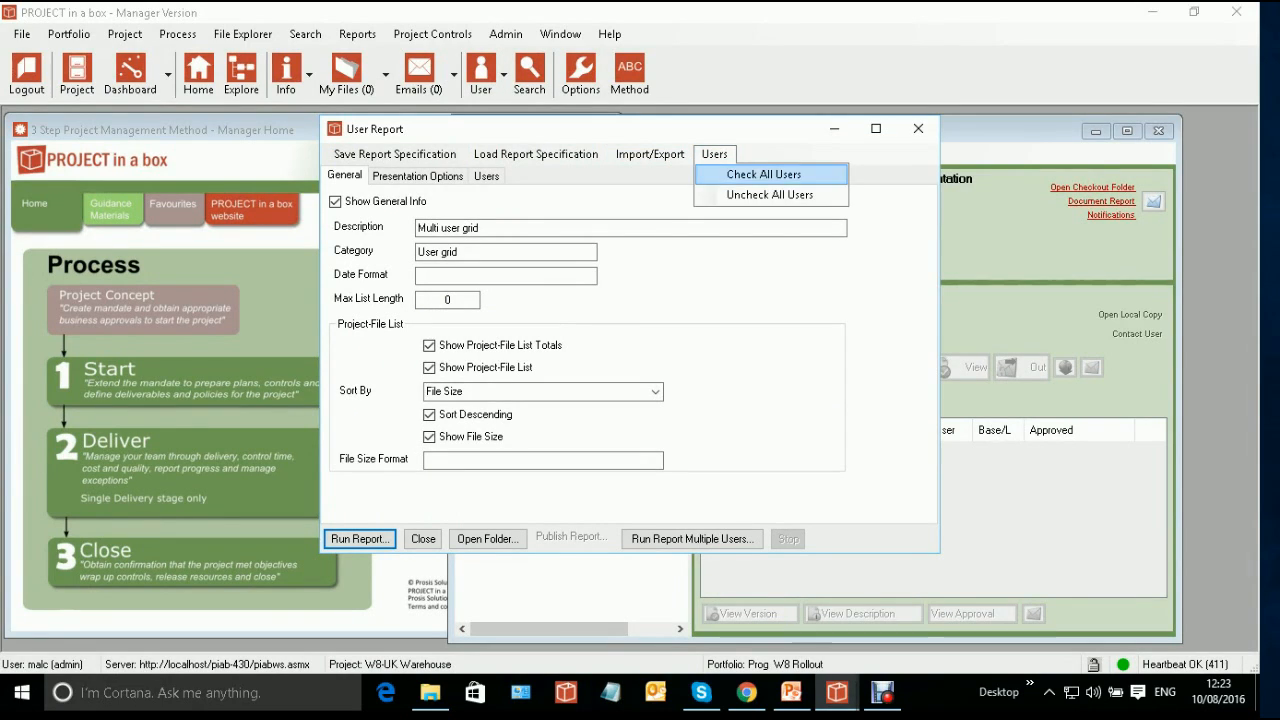
key("Escape")
left_click(486, 175)
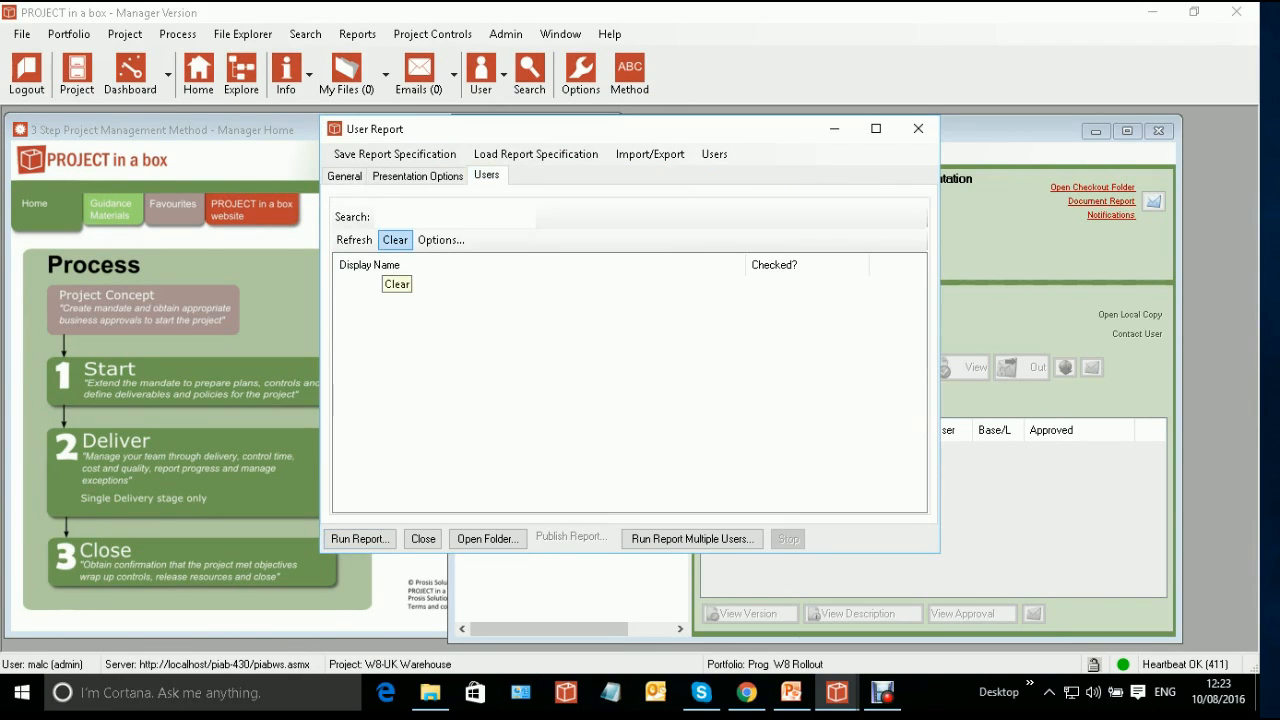
left_click(354, 240)
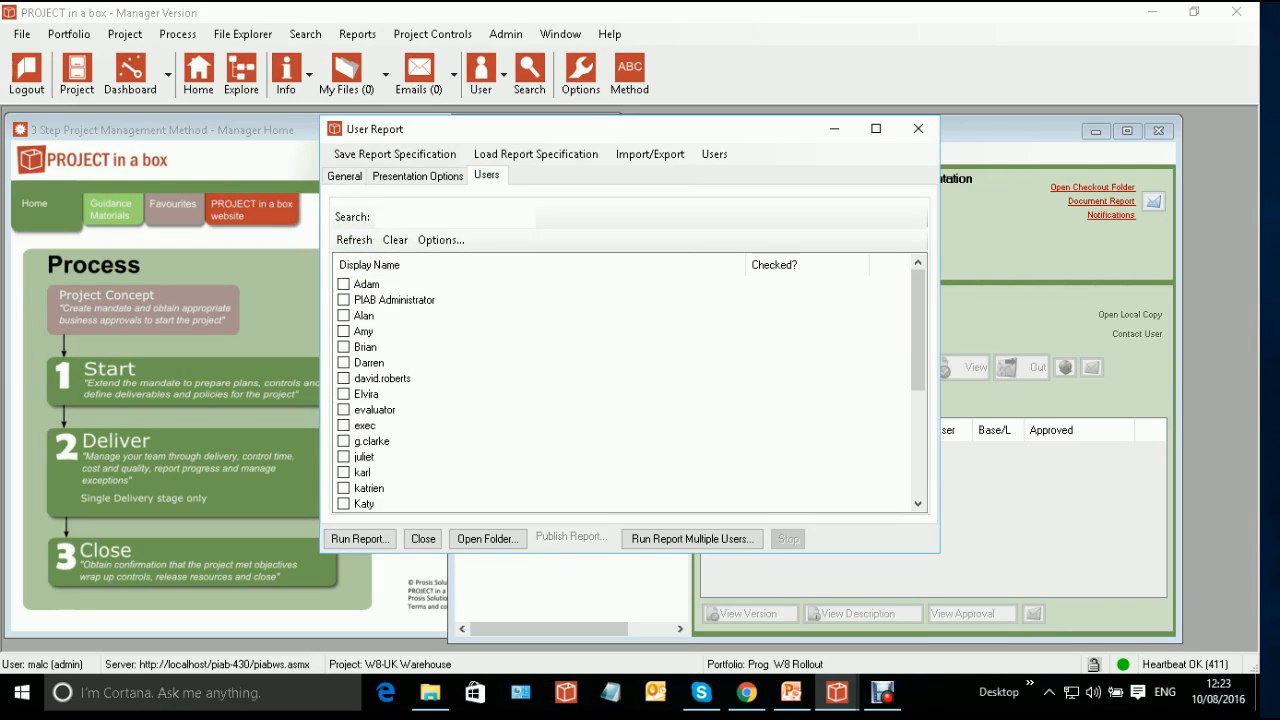
Check all users for the report at once, and uncheck them all again
left_click(714, 154)
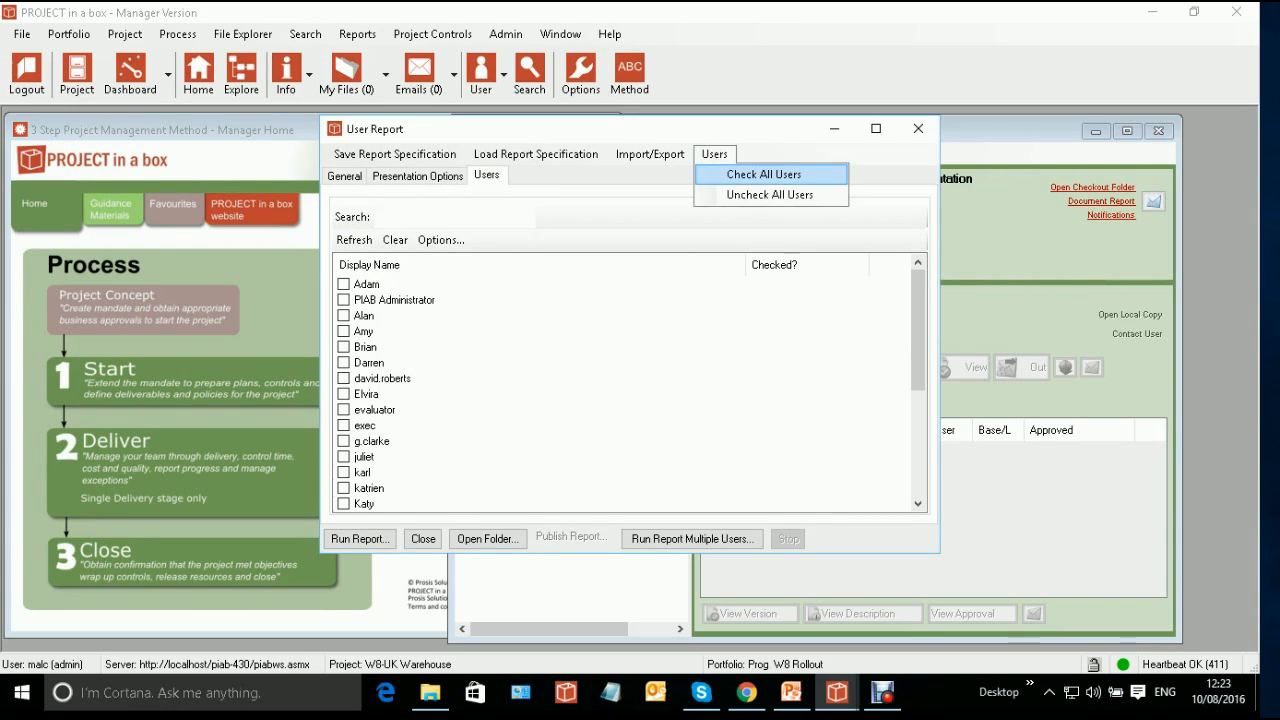
left_click(760, 171)
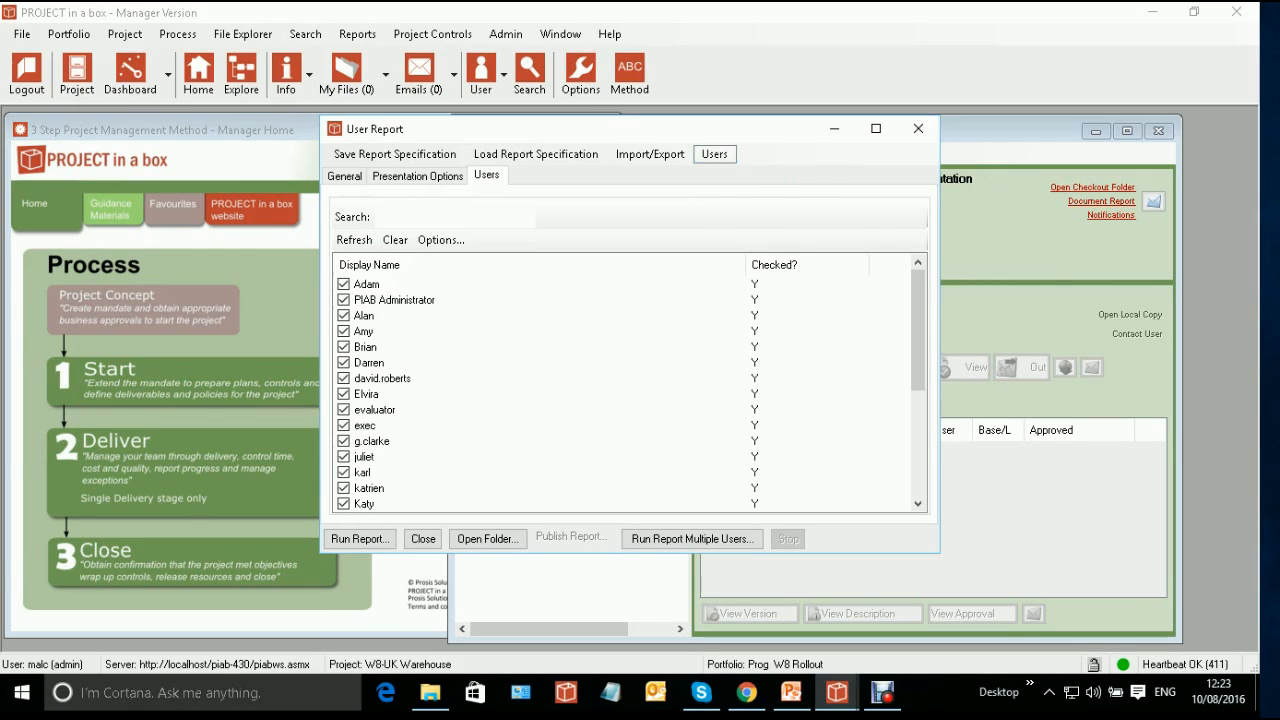
left_click(714, 154)
left_click(770, 194)
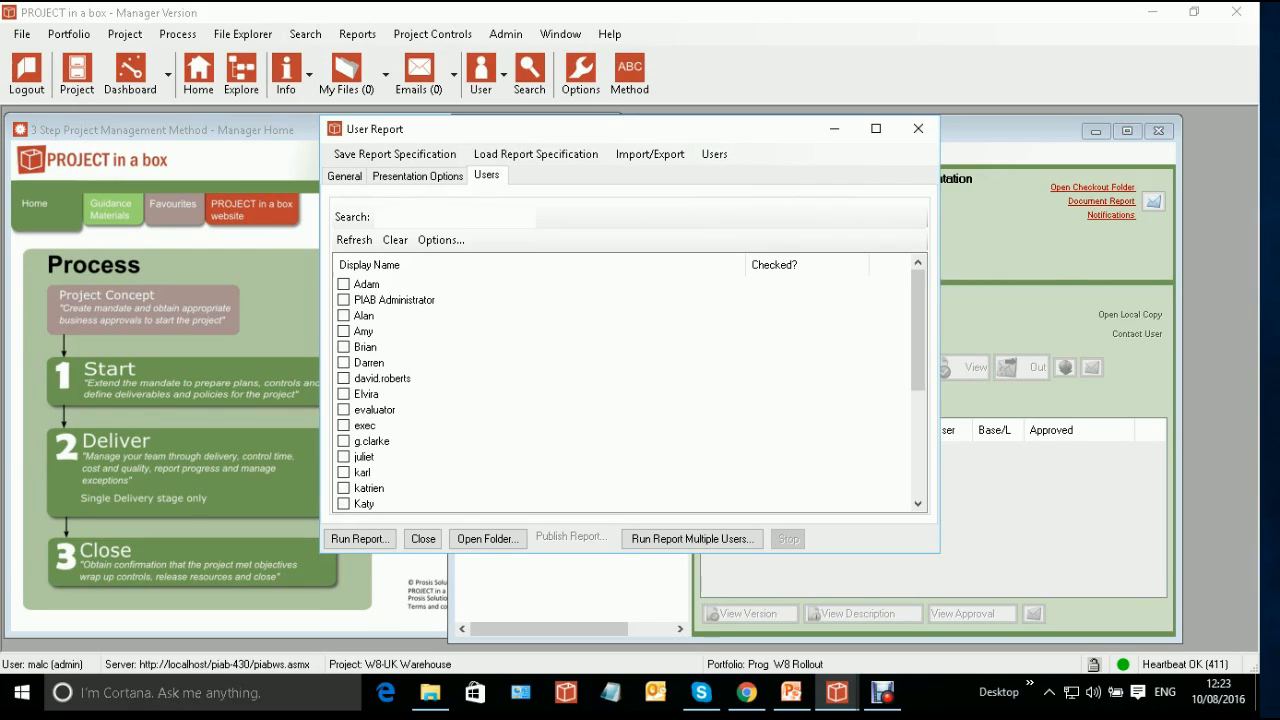
Check evaluator and four other individual users, including the logged-in user, for inclusion in the report
left_click(343, 409)
left_click(343, 456)
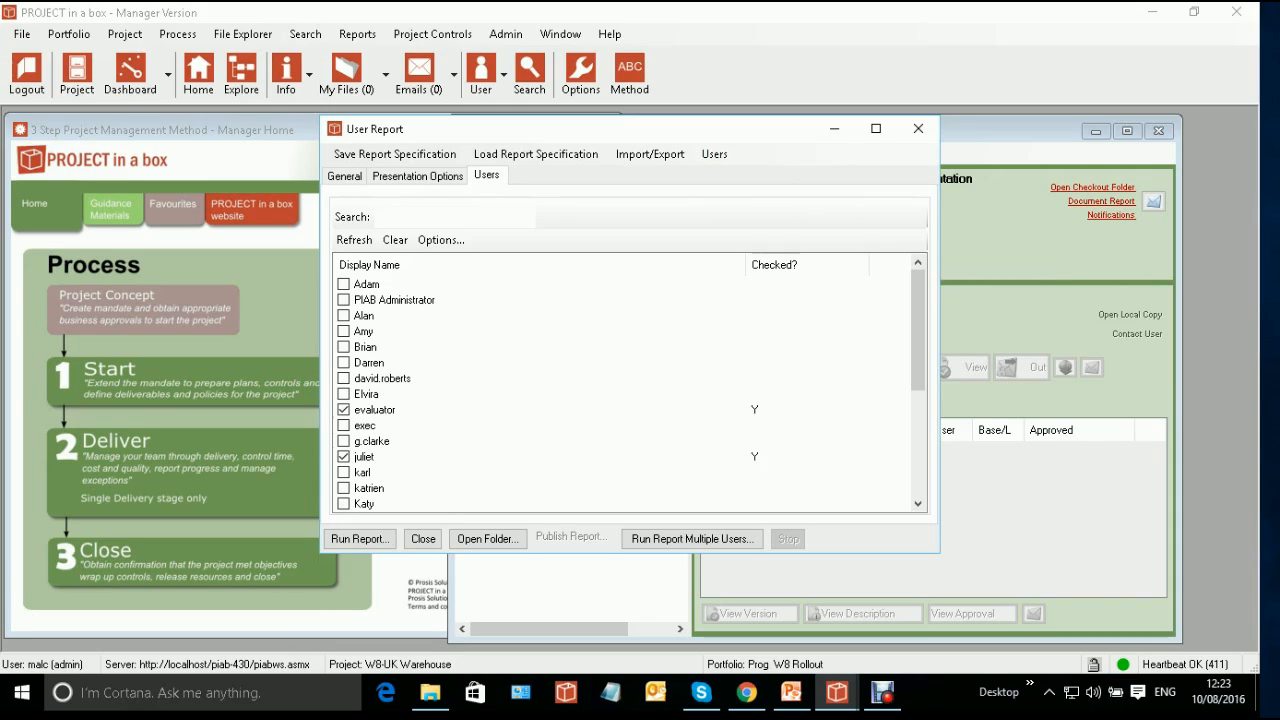
left_click(343, 503)
scroll(625, 390, "down", 1)
left_click(343, 456)
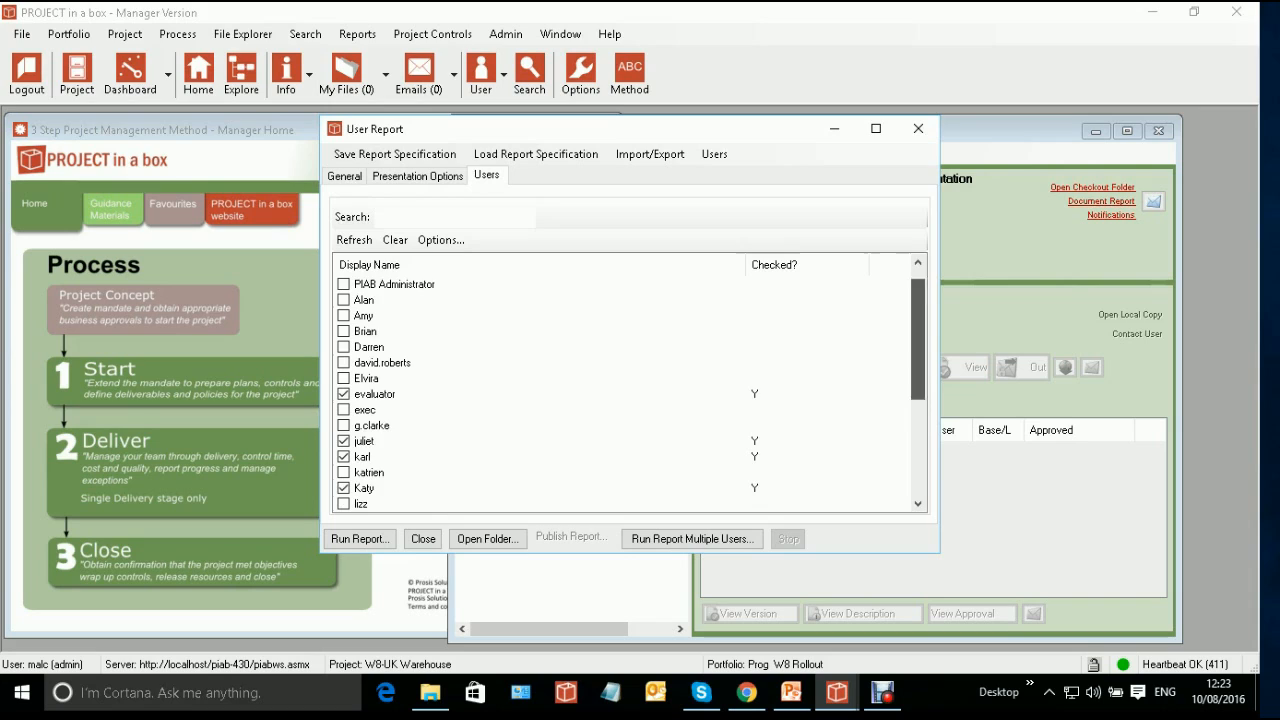
left_click_drag(918, 339, 918, 395)
left_click(343, 409)
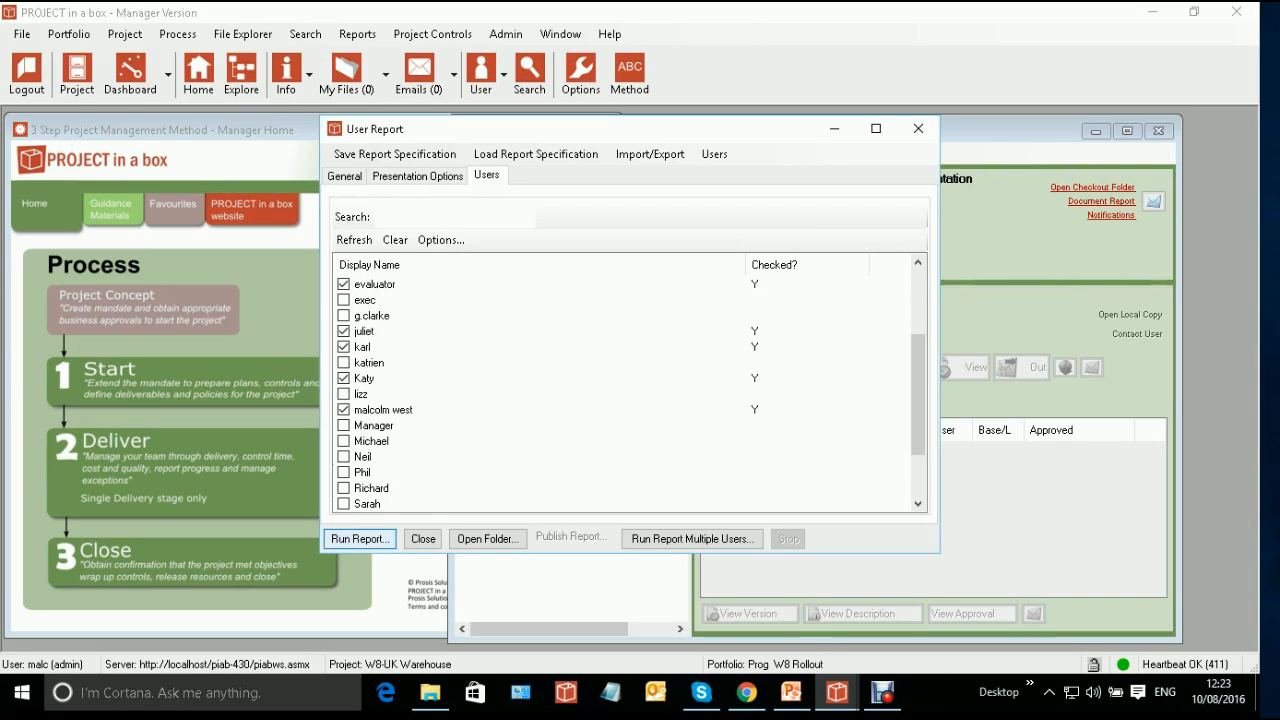
Run the report for multiple users, return to PROJECT in a box and close the user report settings
left_click(692, 538)
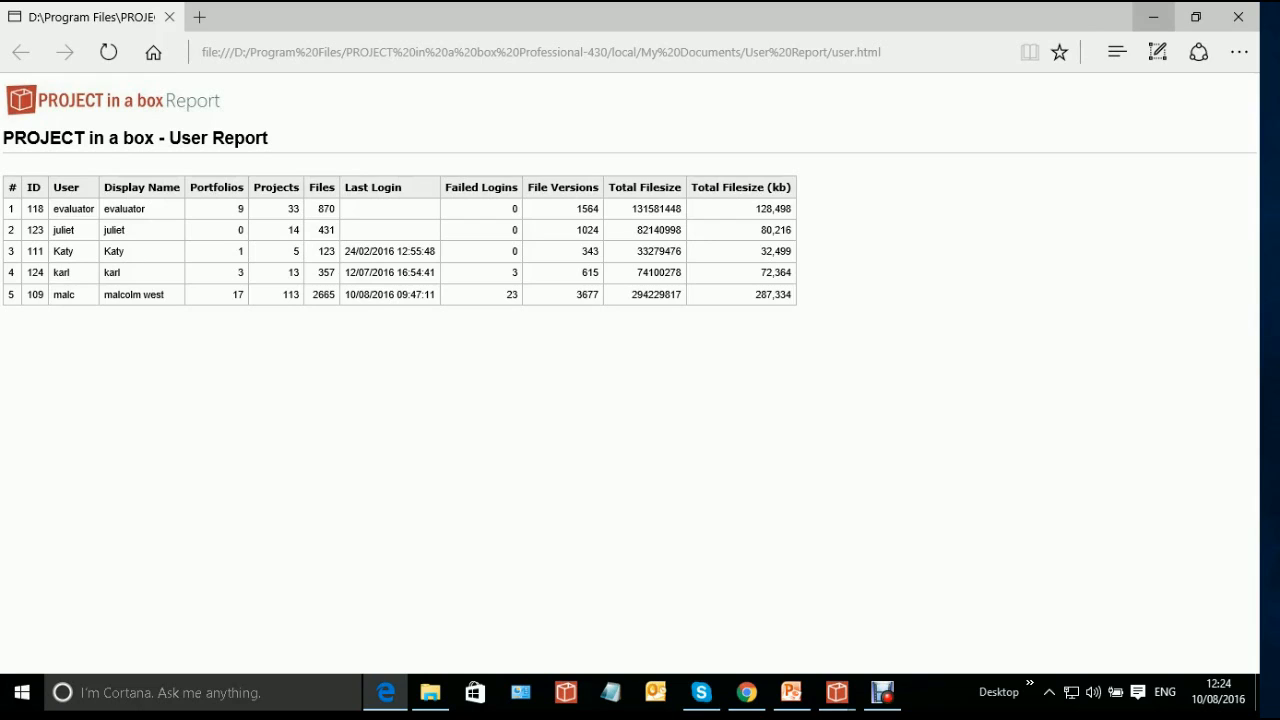
key("alt+Tab")
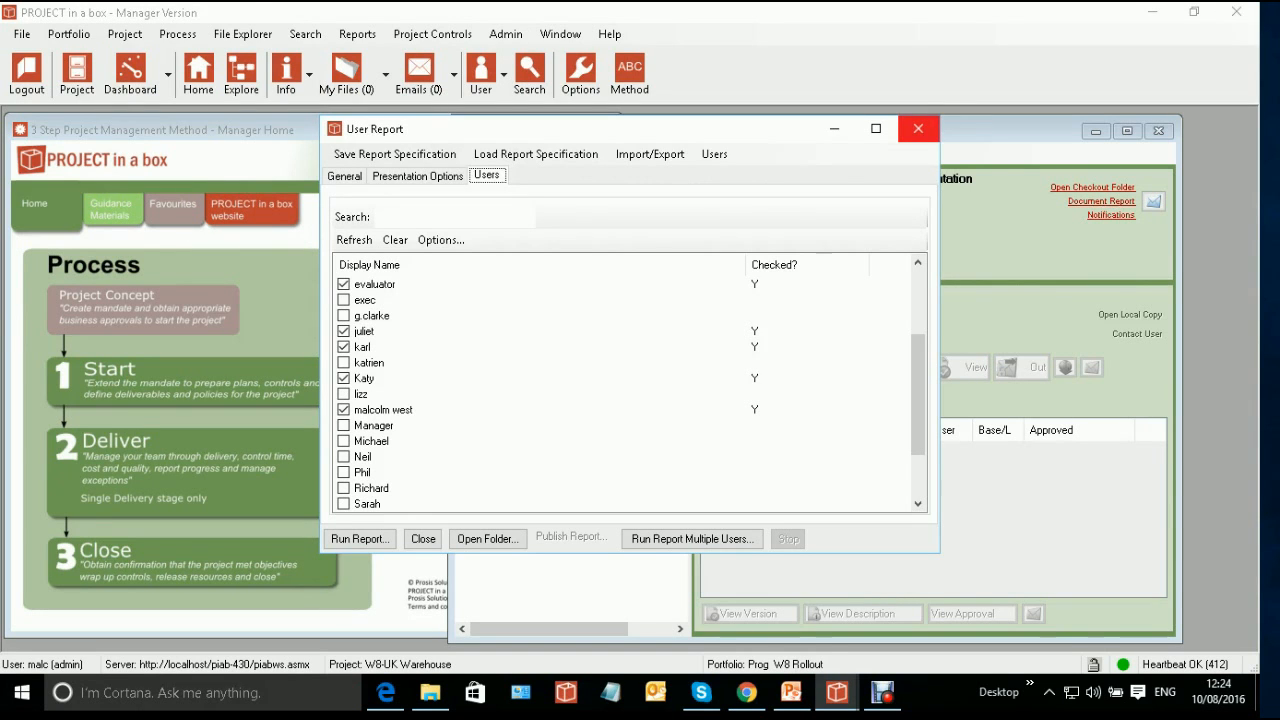
left_click(918, 128)
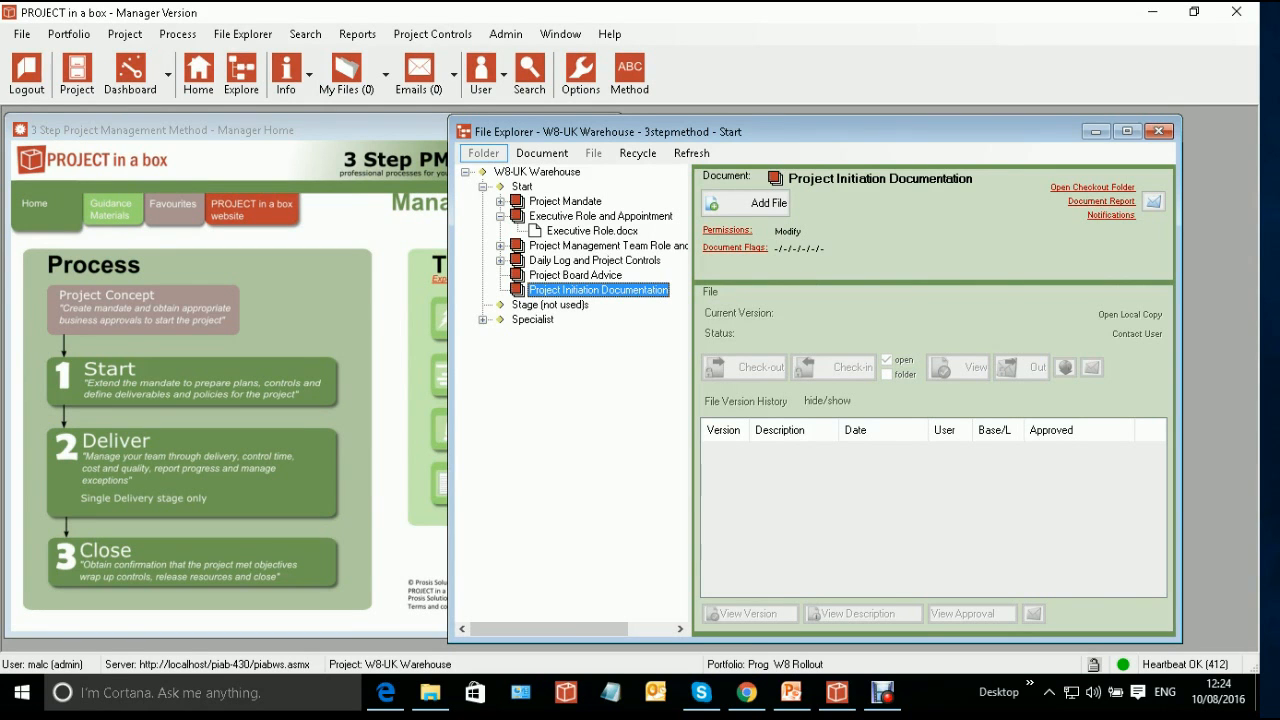
Add Project organogram.pptx and Project Finances.xlsx together from the desktop to the Project Initiation Documentation document, accepting each file without a new name or description
left_click(1193, 12)
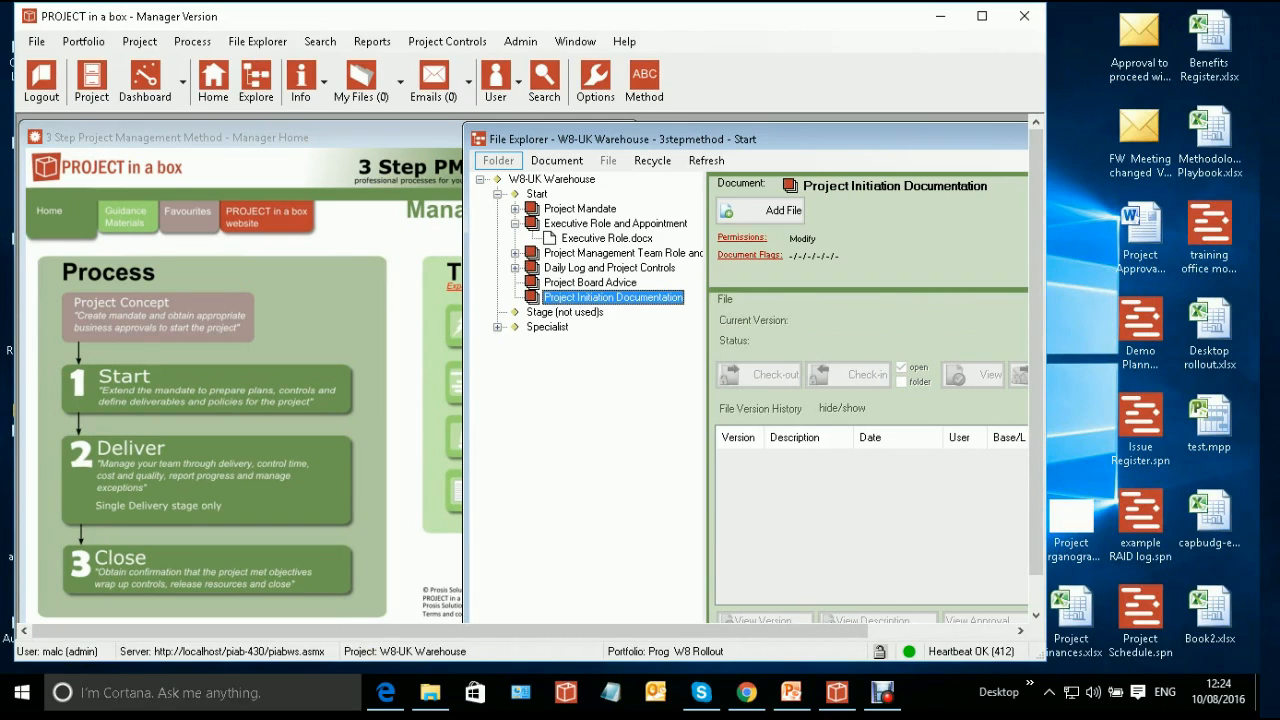
left_click(1071, 615)
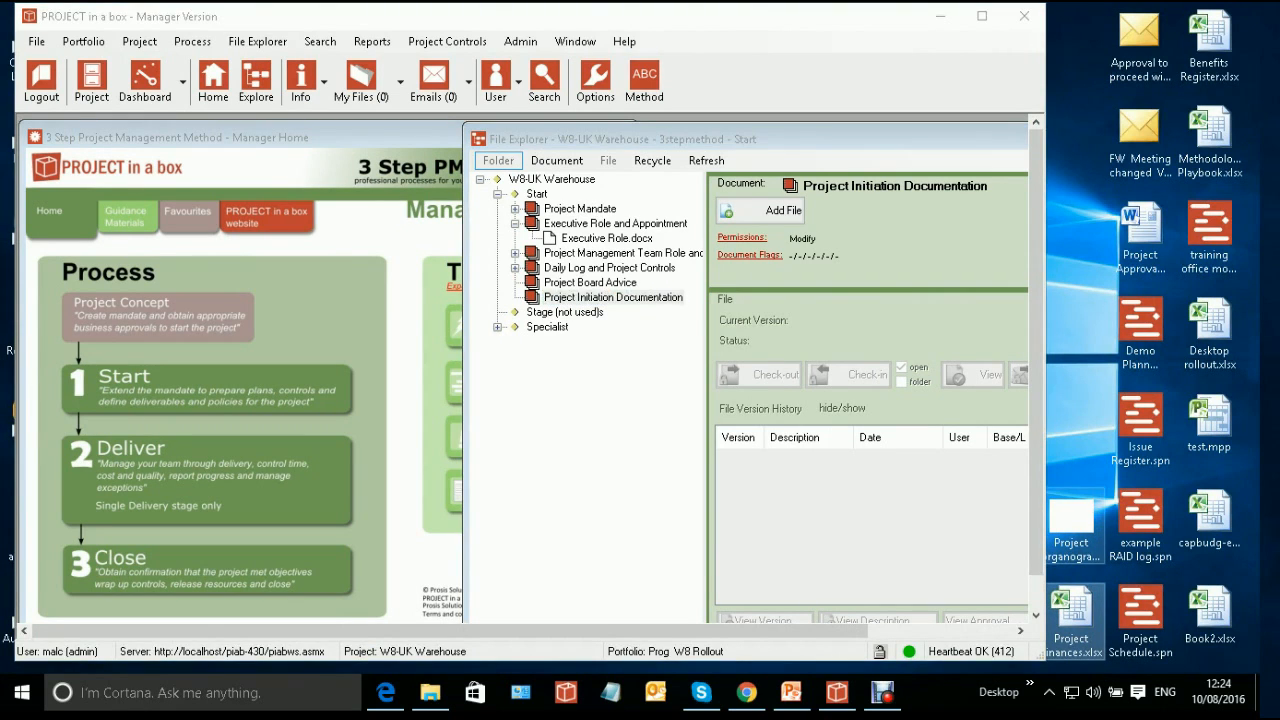
left_click(1071, 530)
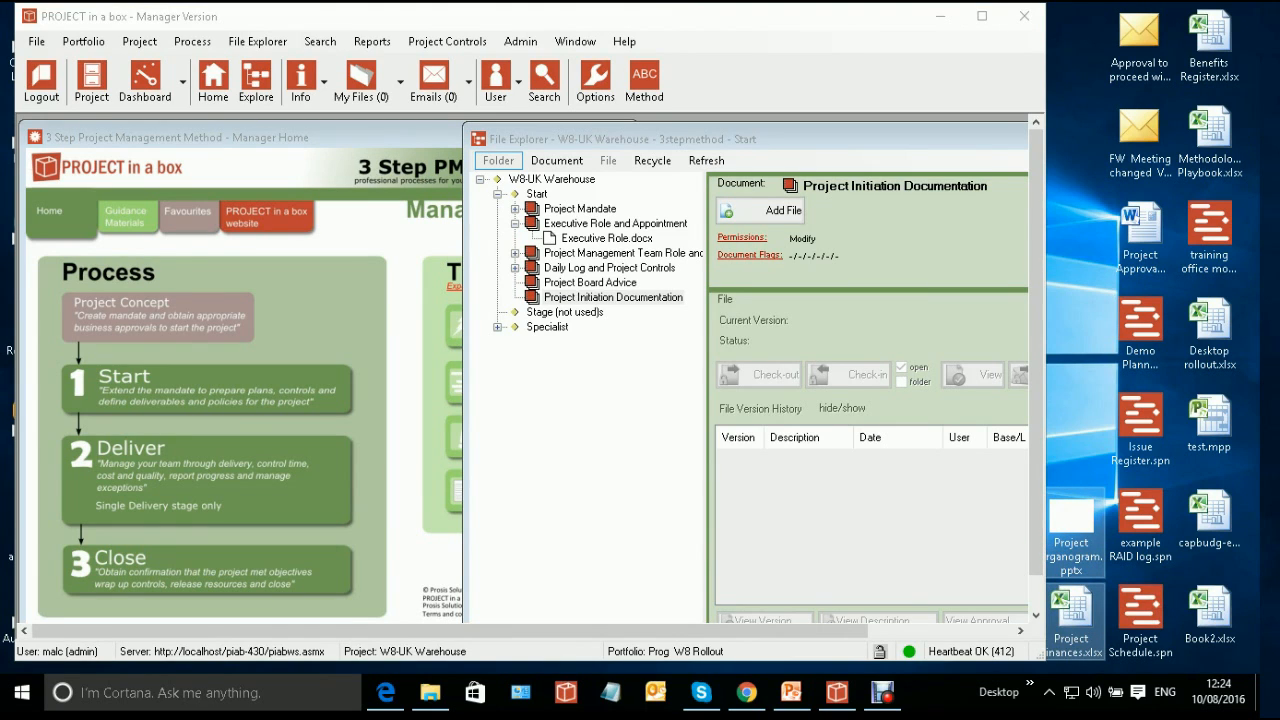
left_click(770, 210)
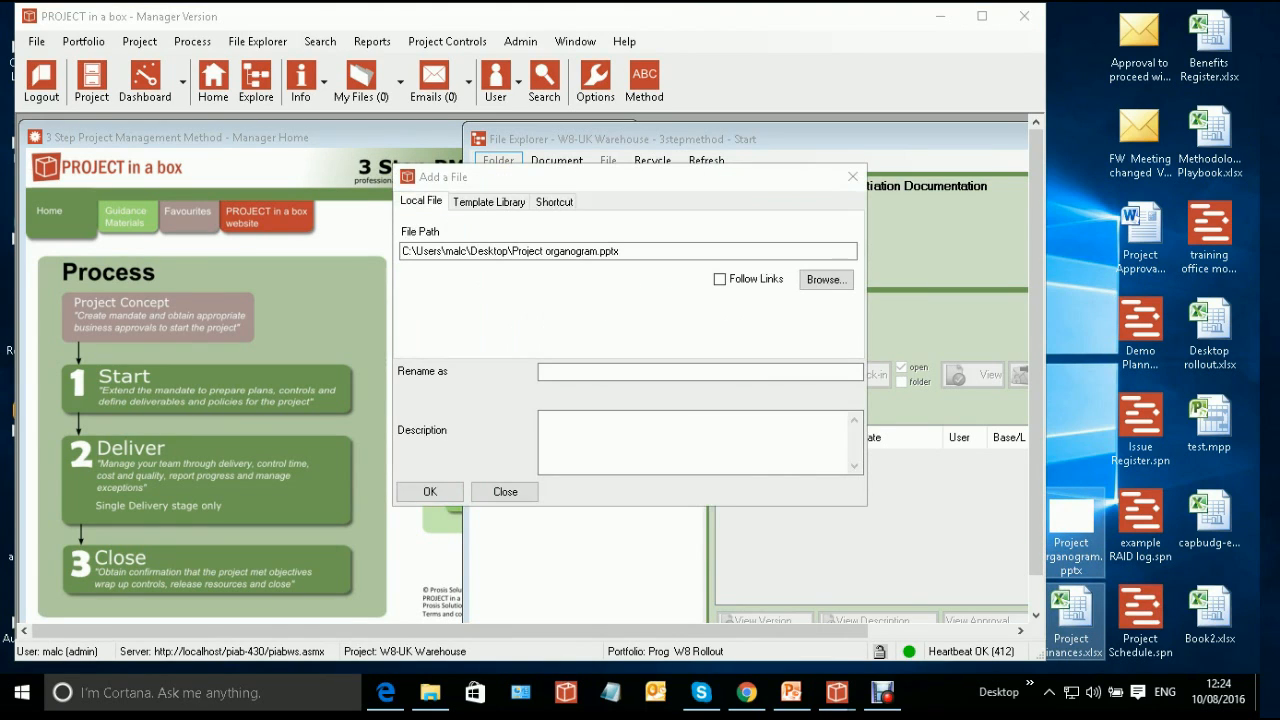
key("Tab")
key("Tab")
key("Tab")
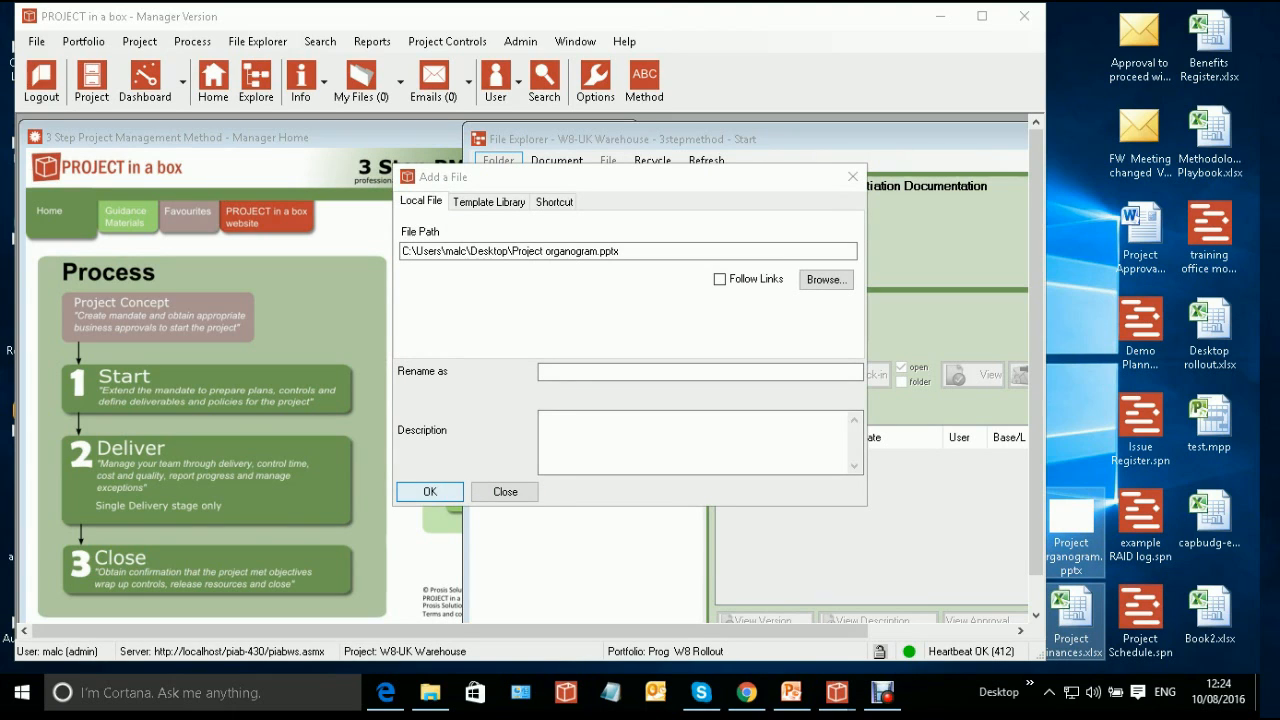
key("shift+Tab")
key("Return")
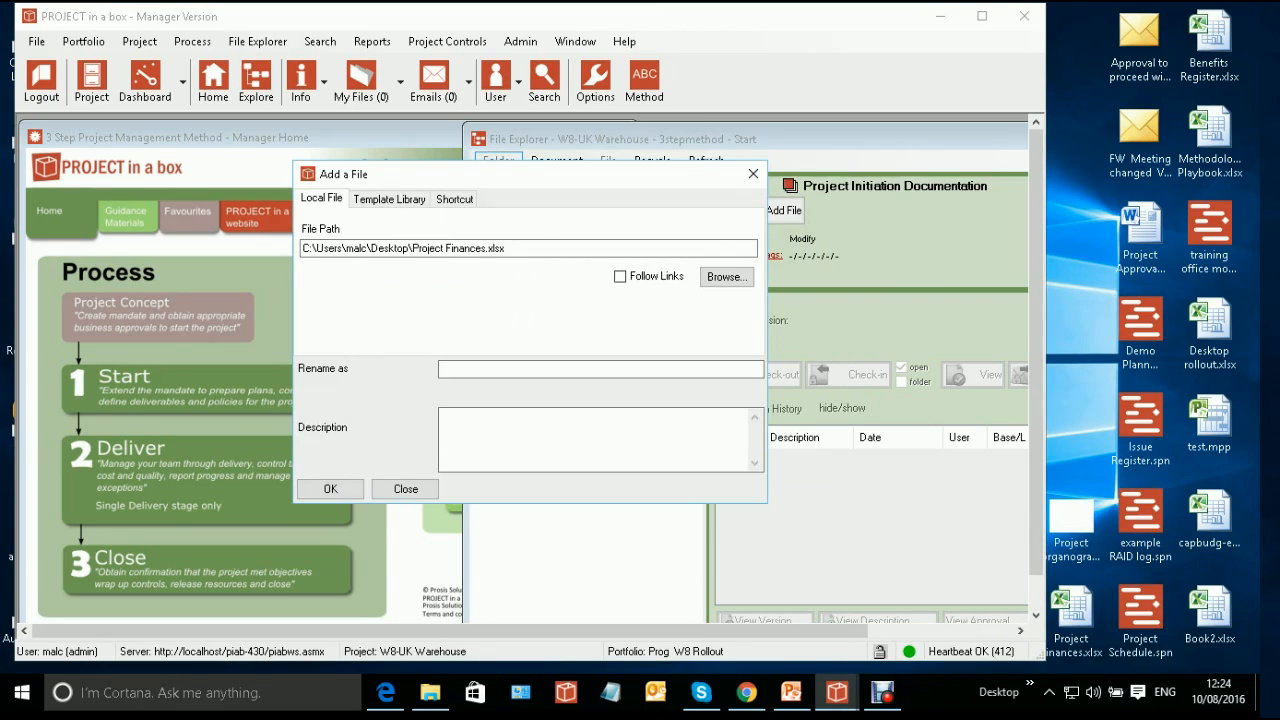
key("Return")
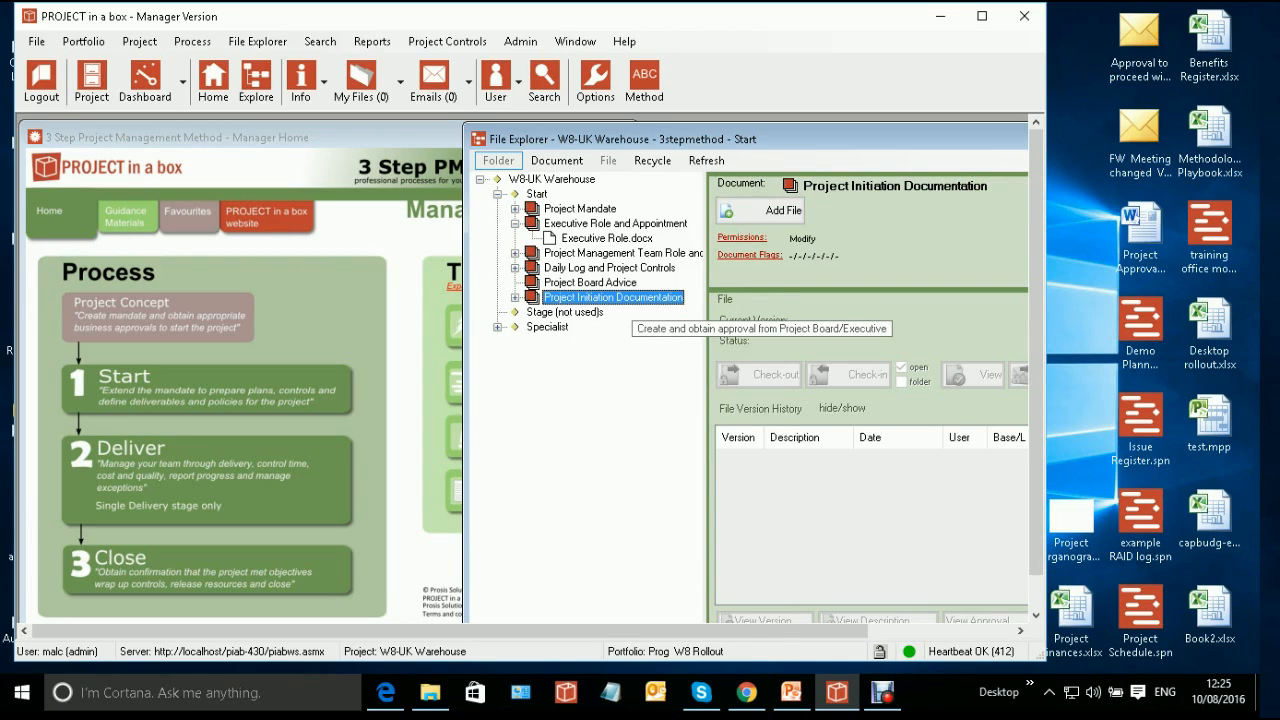
Queue both .msg files from the desktop for batch upload to Project Initiation Documentation, and close the batch window without uploading
right_click(567, 298)
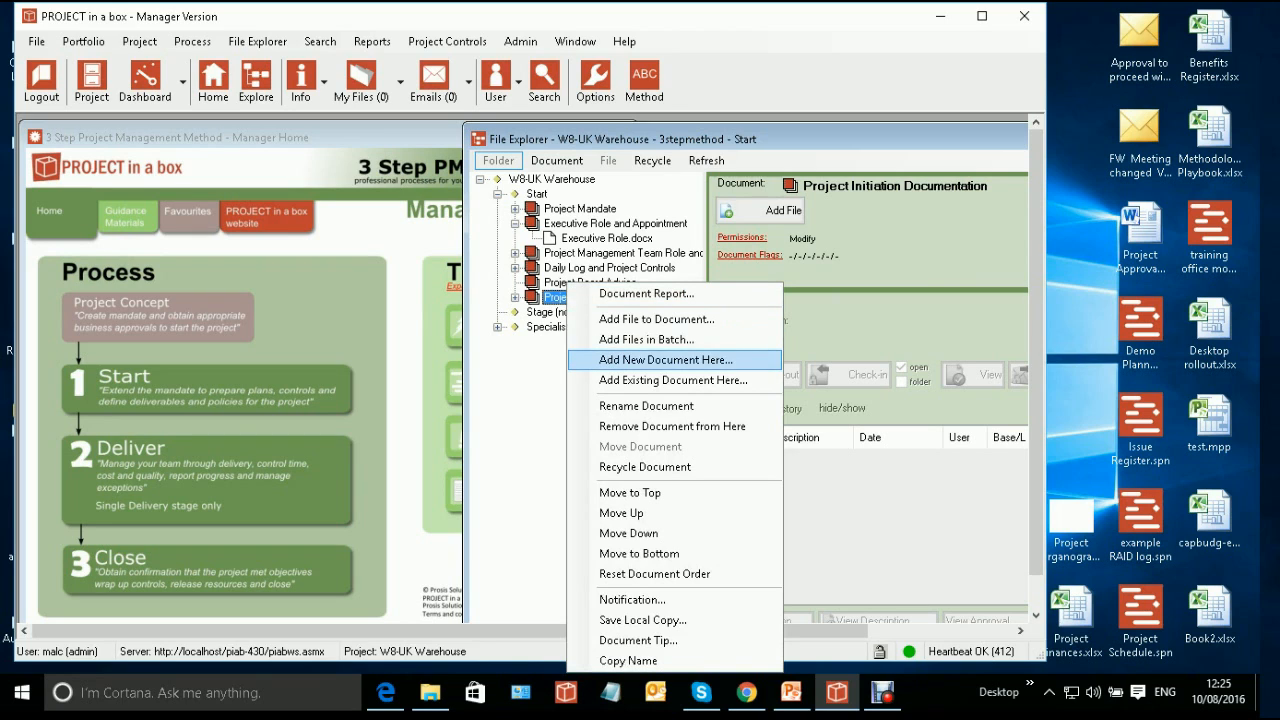
left_click(646, 339)
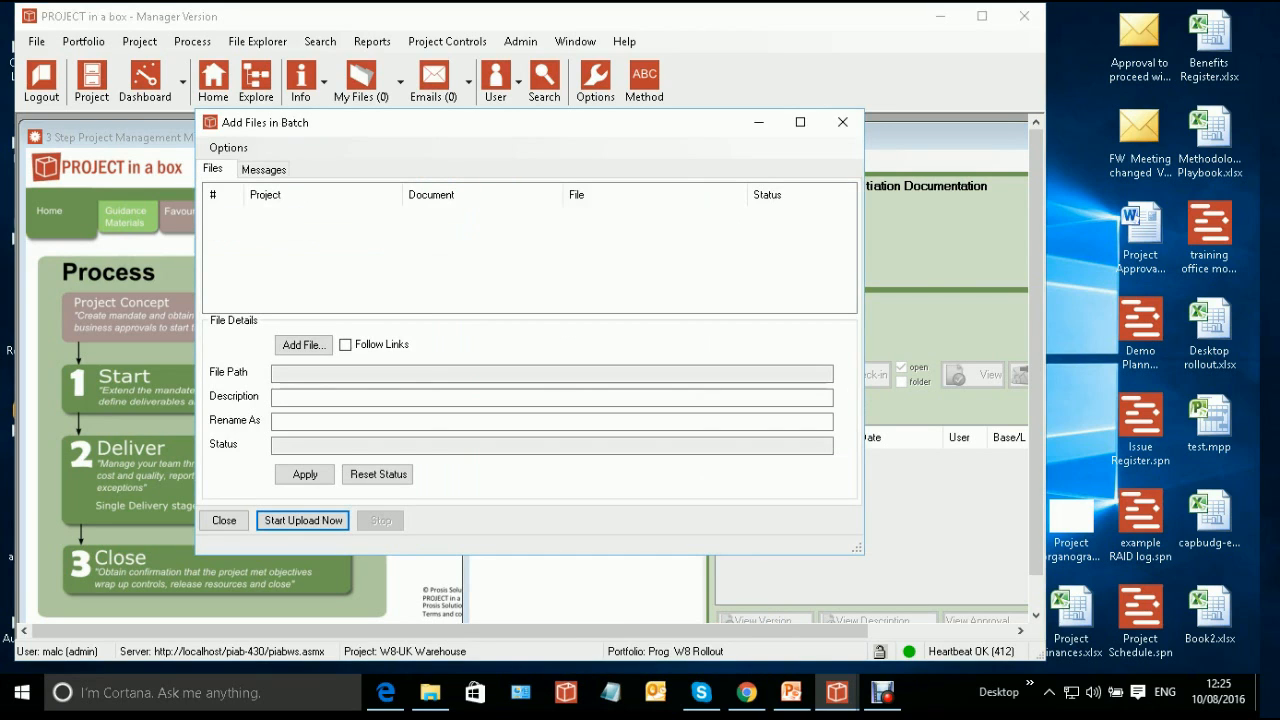
left_click_drag(450, 122, 401, 123)
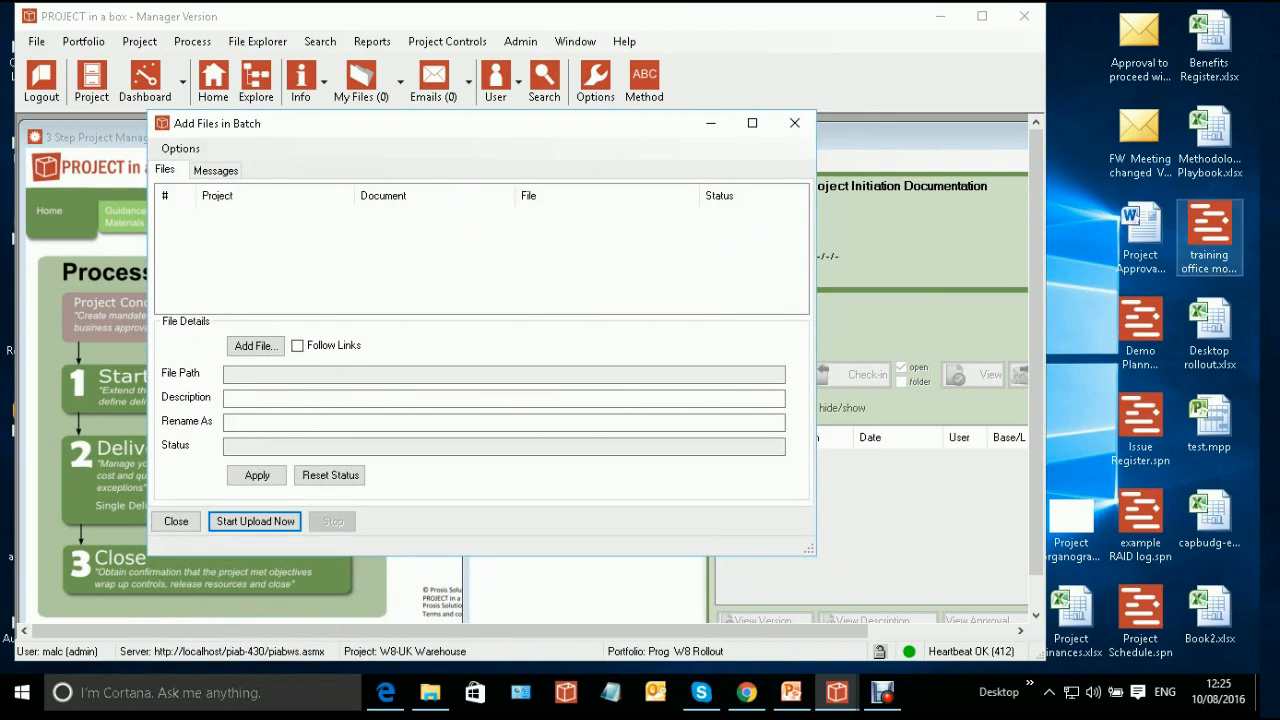
left_click(1140, 42)
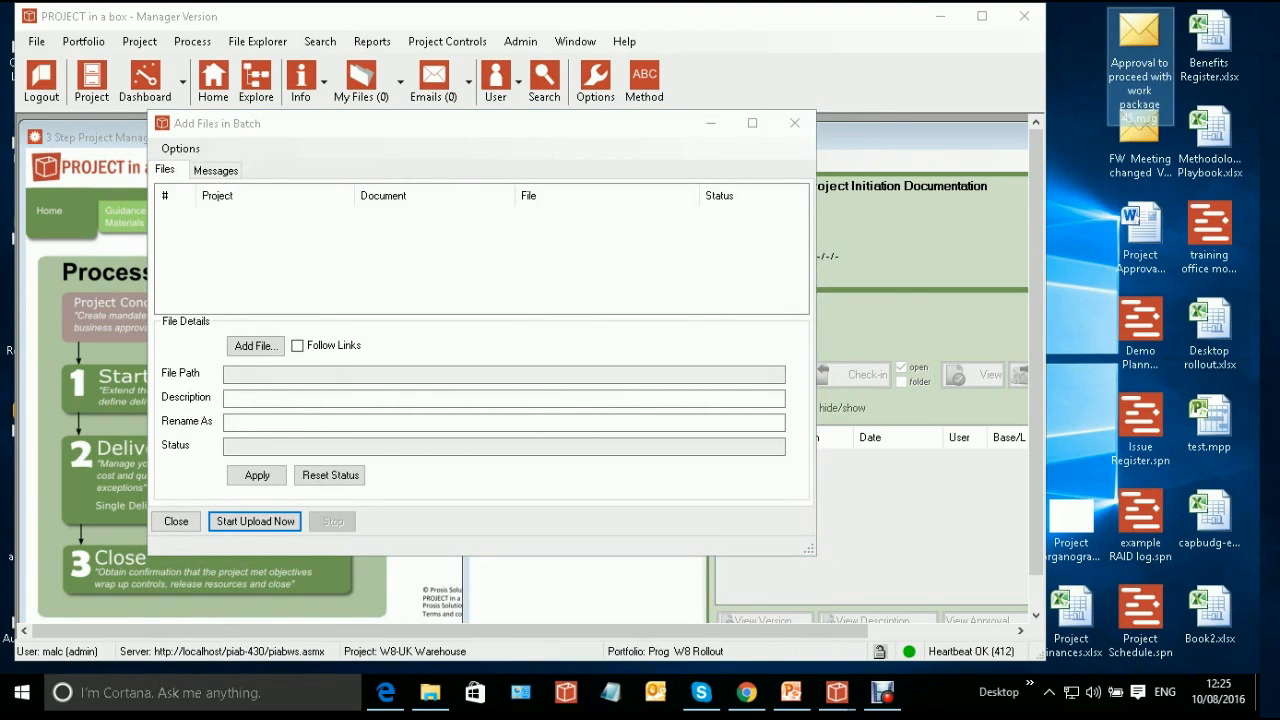
left_click(1140, 138, "ctrl")
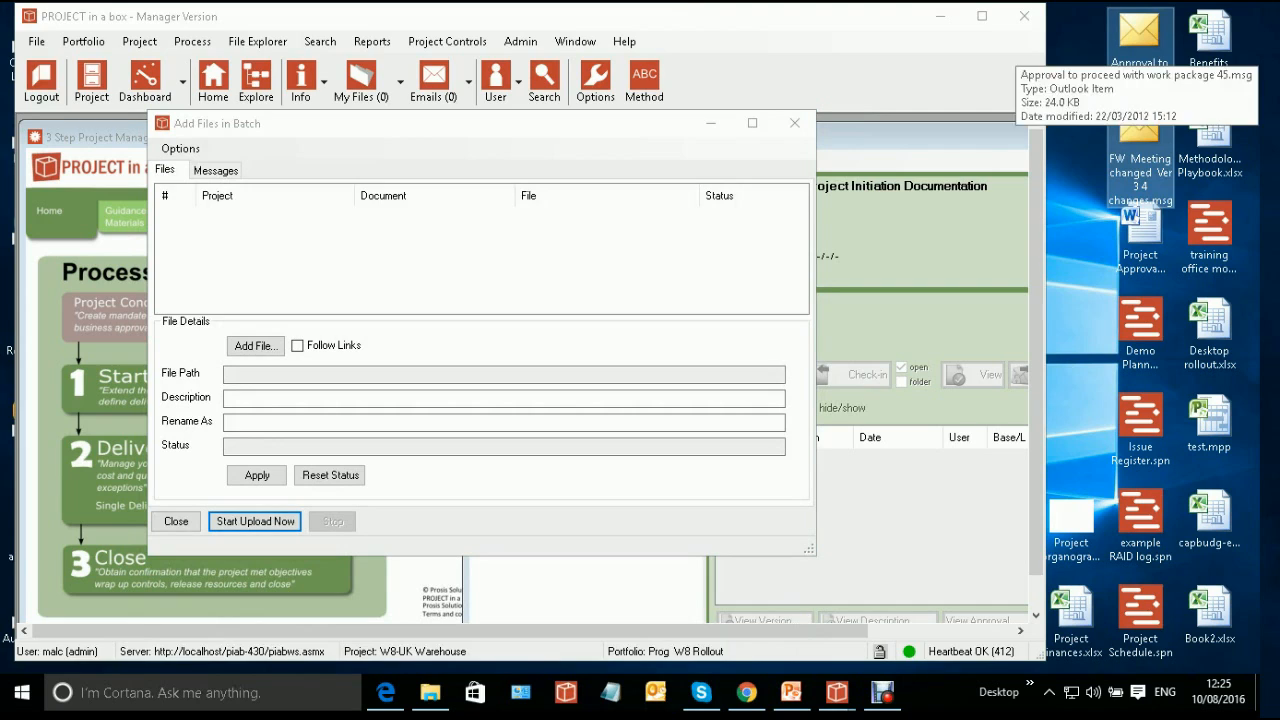
left_click_drag(1139, 44, 640, 245)
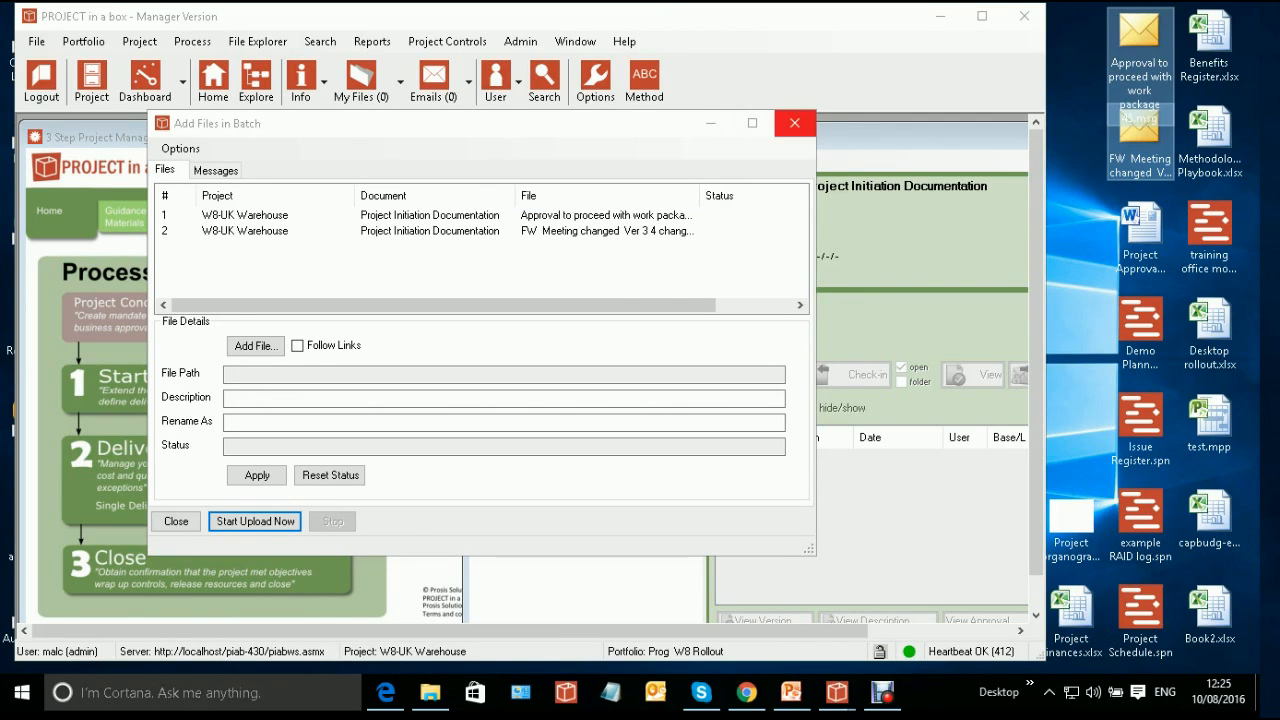
left_click(794, 123)
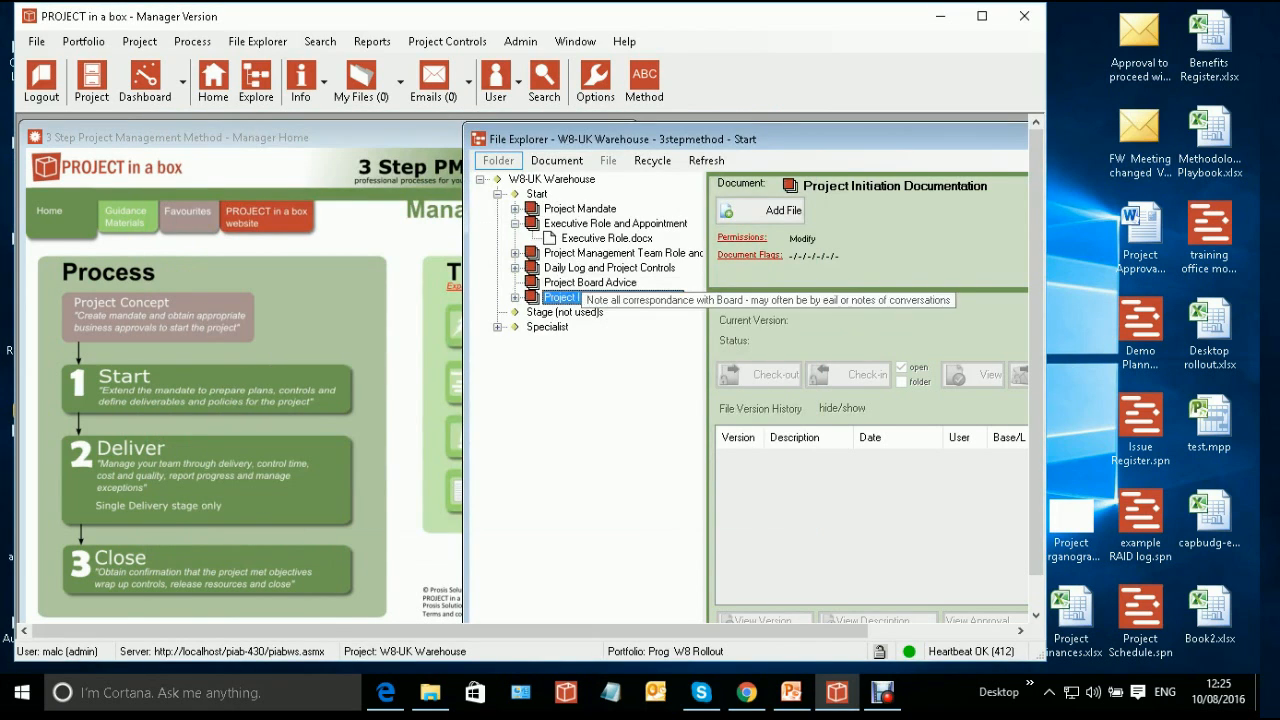
Queue training office move plan.spn, Desktop rollout.xlsx and Project Approval Form.docx from the desktop for batch upload to Project Board Advice
left_click(588, 283)
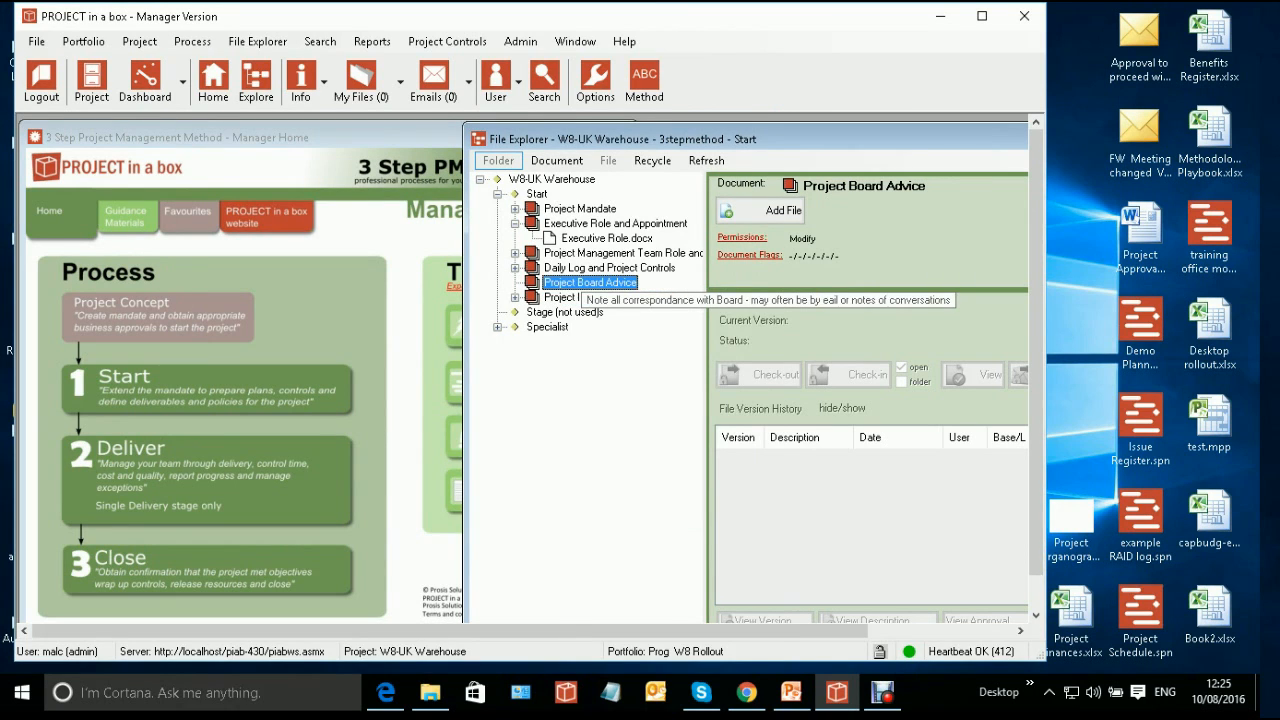
right_click(562, 283)
left_click(640, 340)
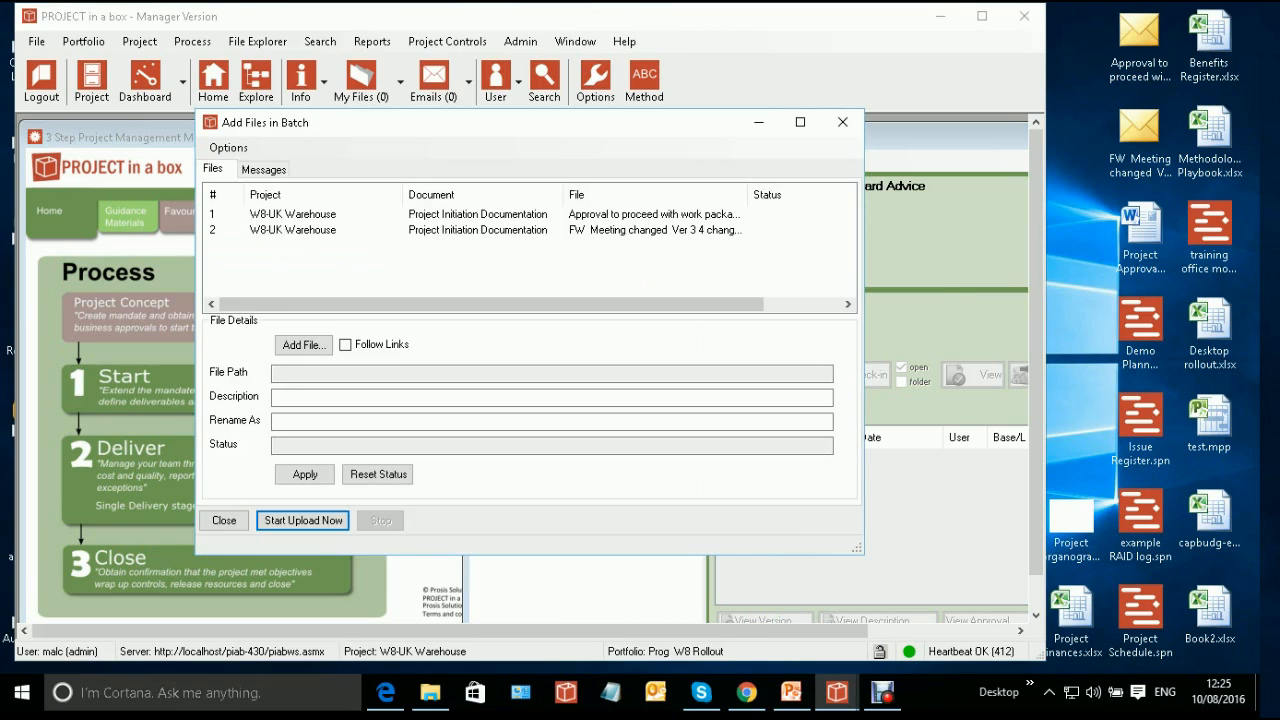
left_click(1140, 45, "shift")
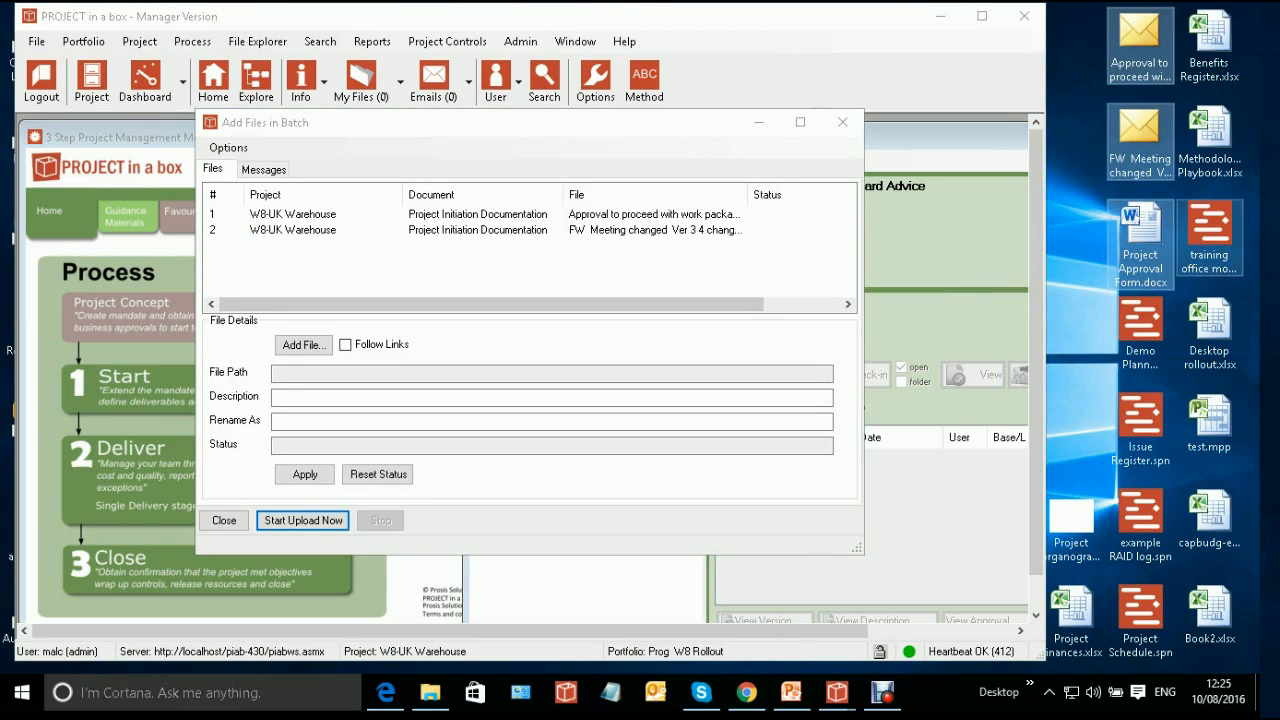
left_click(1210, 228, "shift")
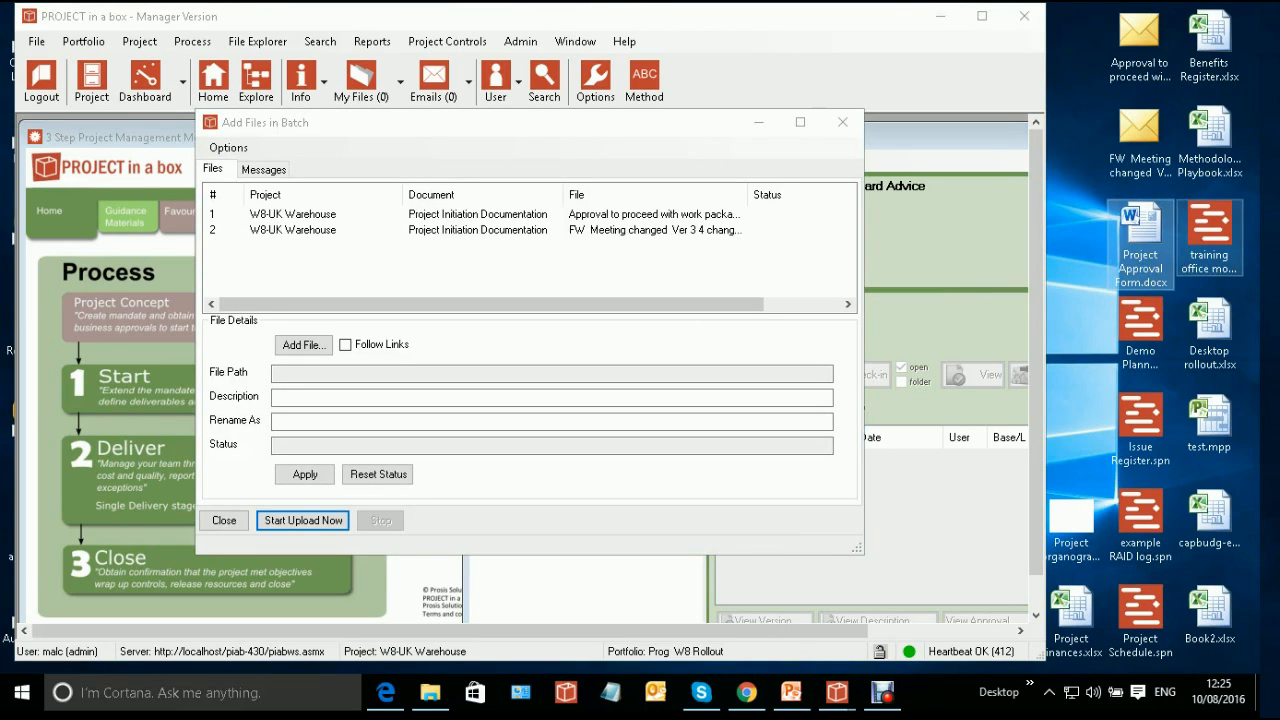
left_click(1210, 330, "ctrl")
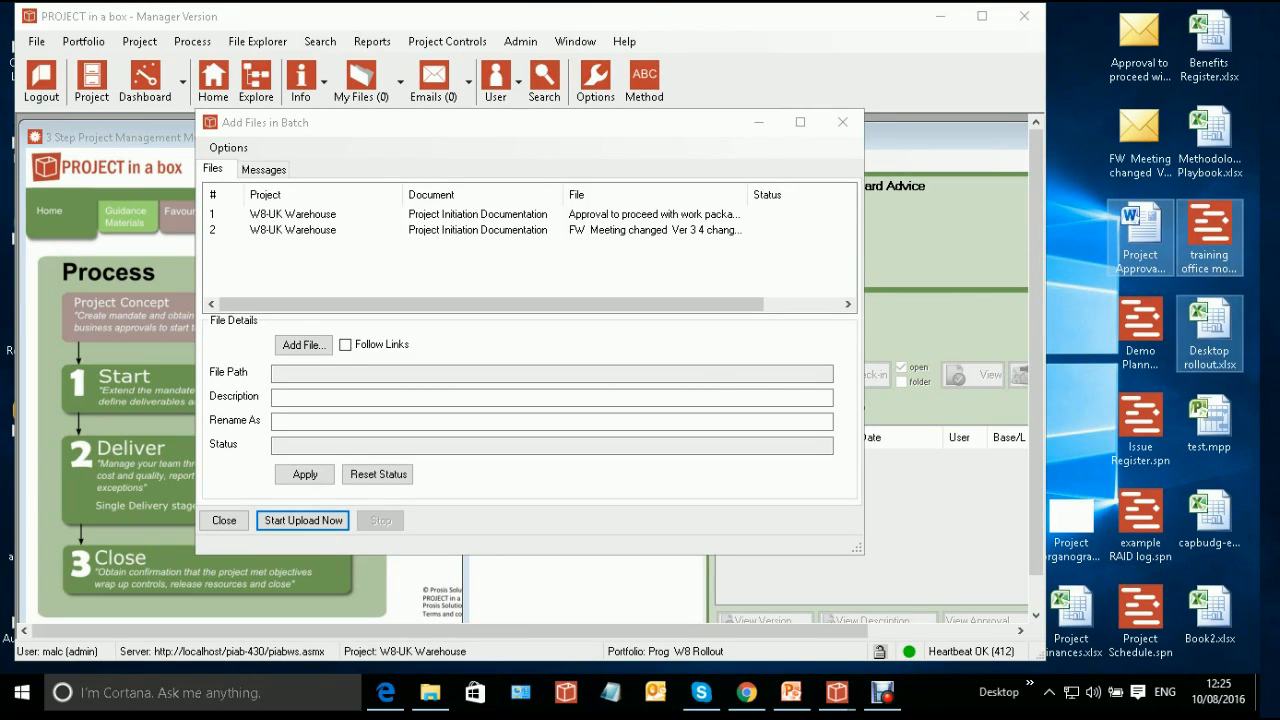
left_click_drag(1210, 235, 530, 255)
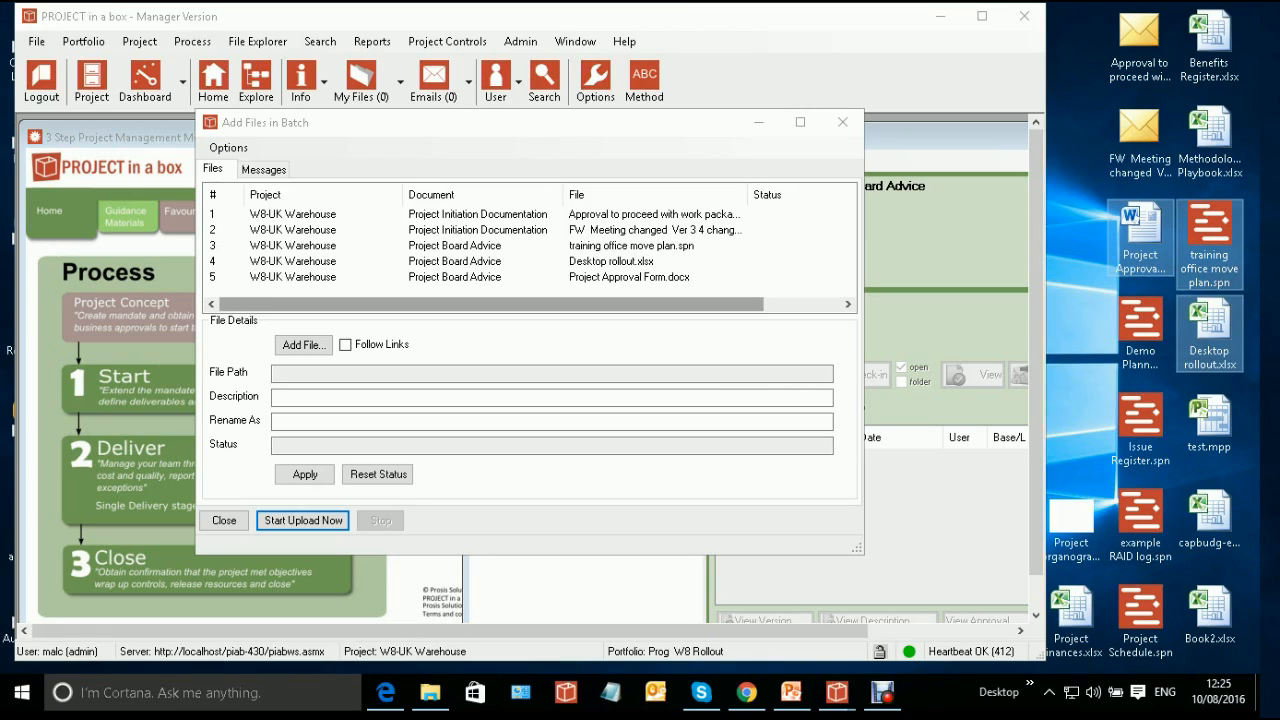
Try entering short descriptions for the two queued .msg files, and close the batch window
left_click(292, 214)
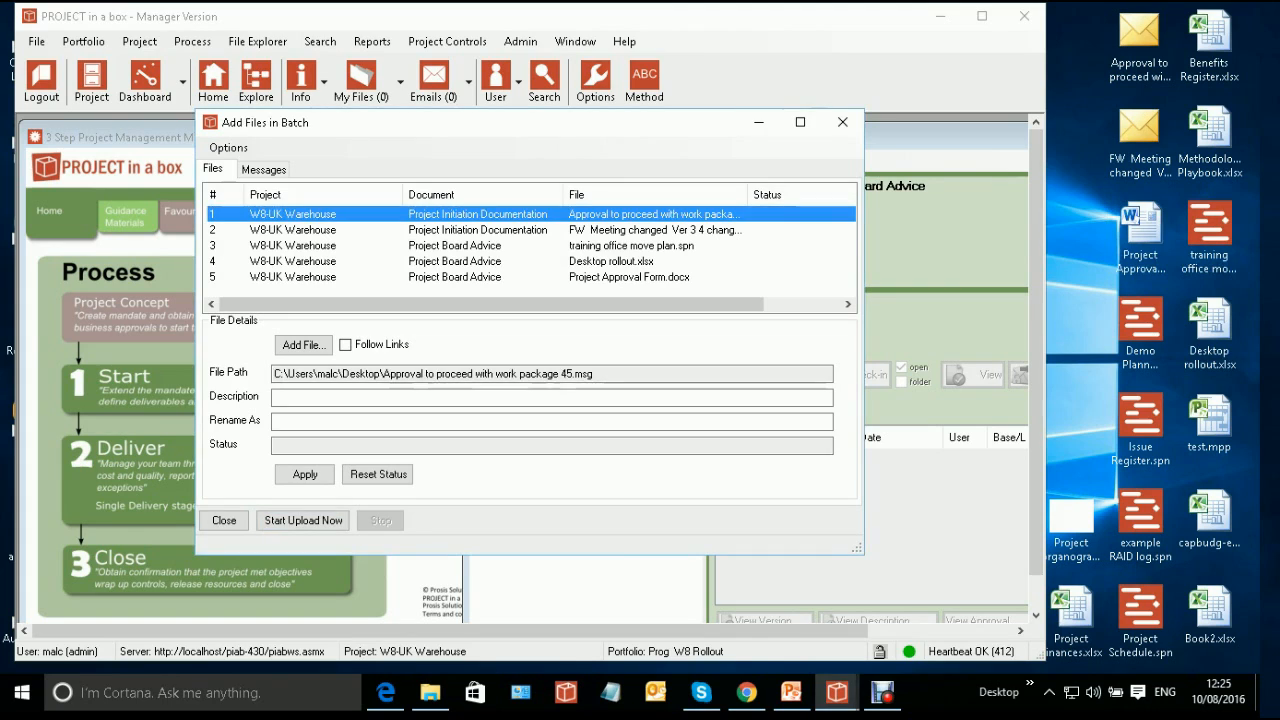
left_click(550, 397)
type("test")
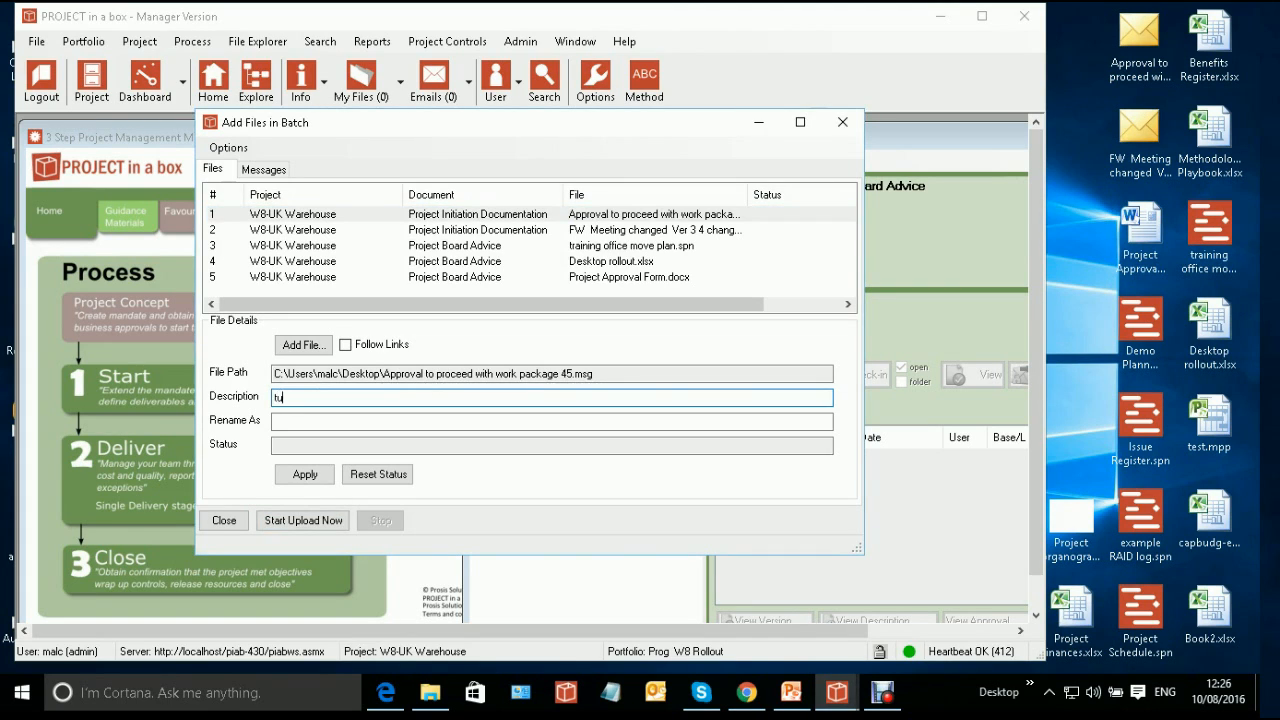
left_click(292, 230)
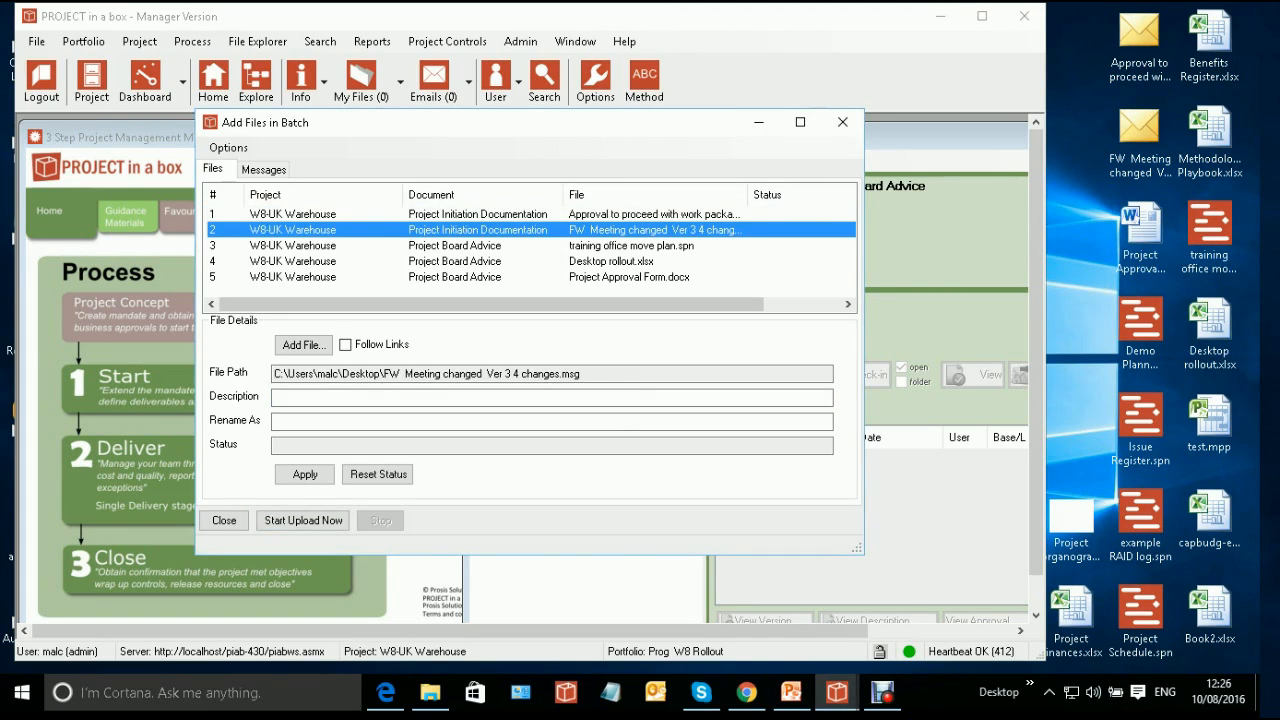
left_click(550, 397)
type("test")
left_click(292, 245)
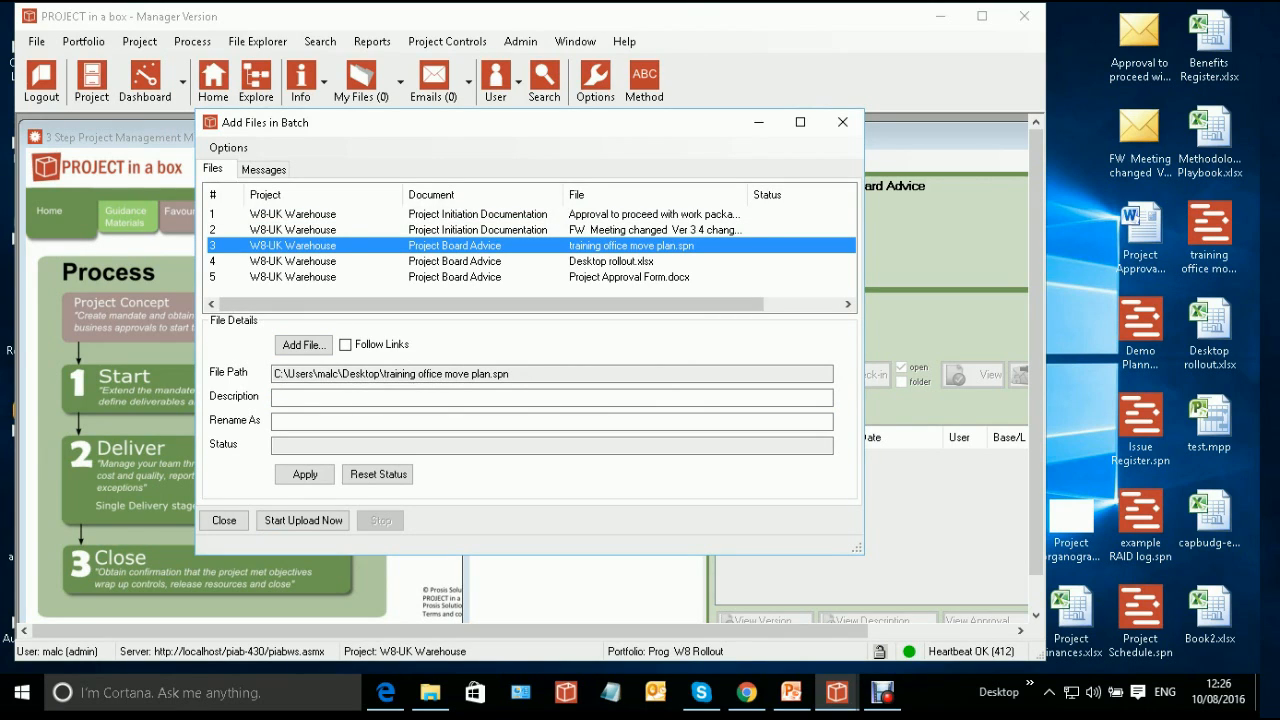
left_click(224, 520)
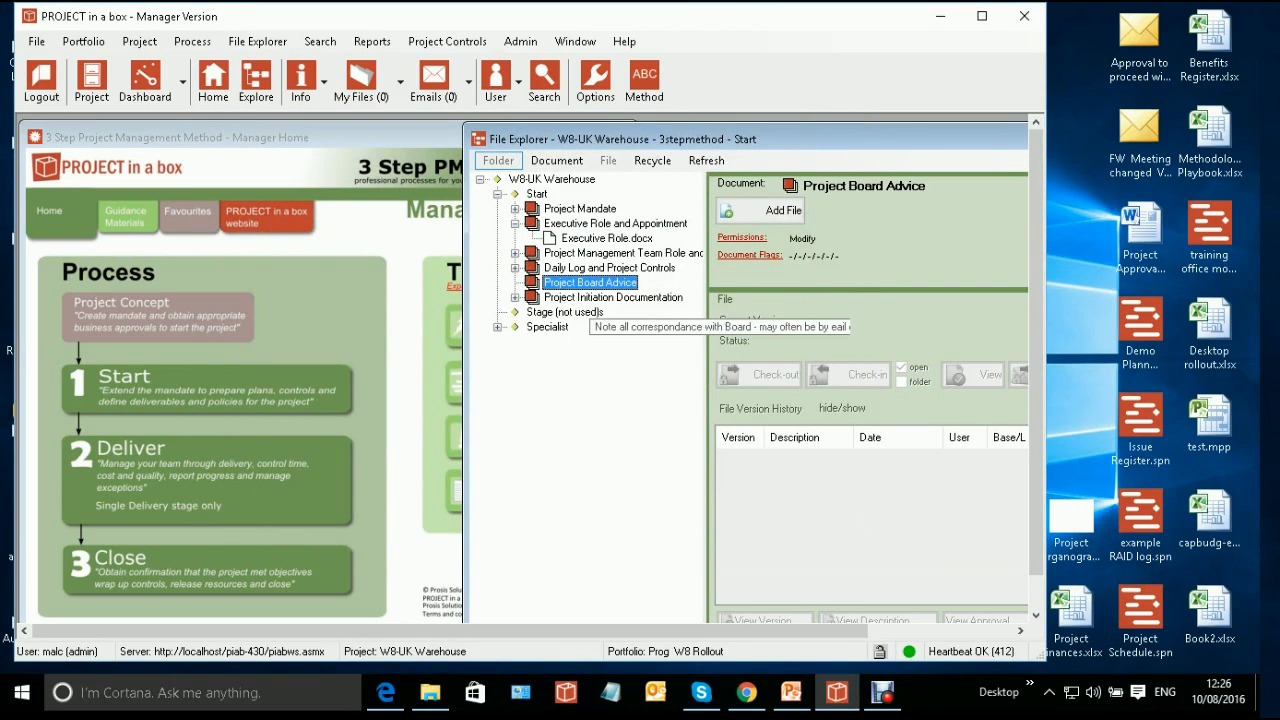
Reopen the file batch from Project Board Advice, upload all queued files, close the batch window and refresh the file explorer
right_click(594, 283)
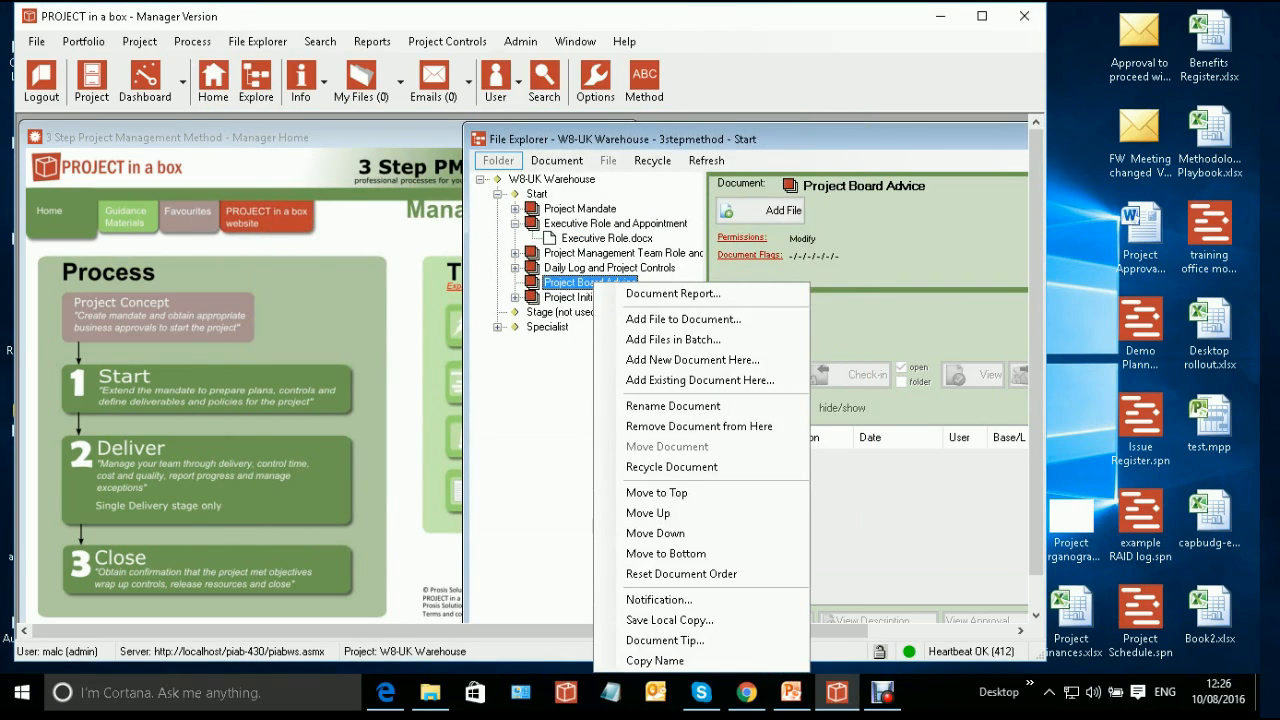
left_click(672, 339)
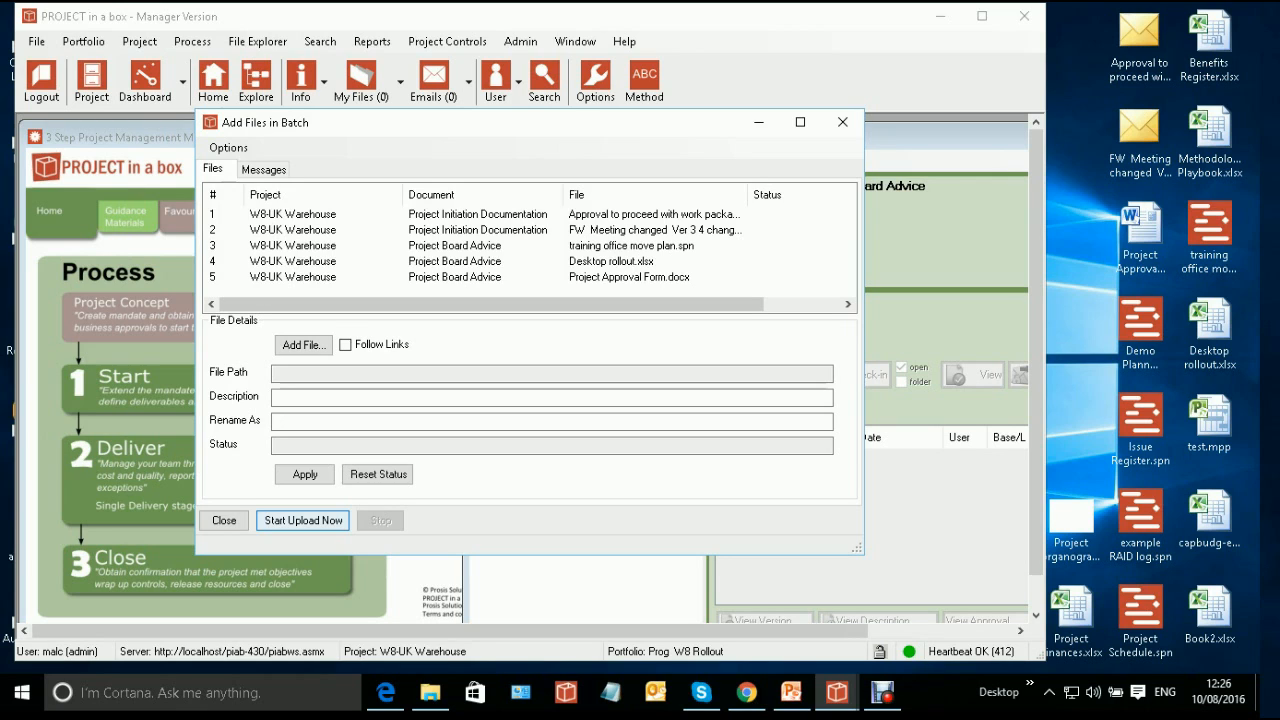
key("Return")
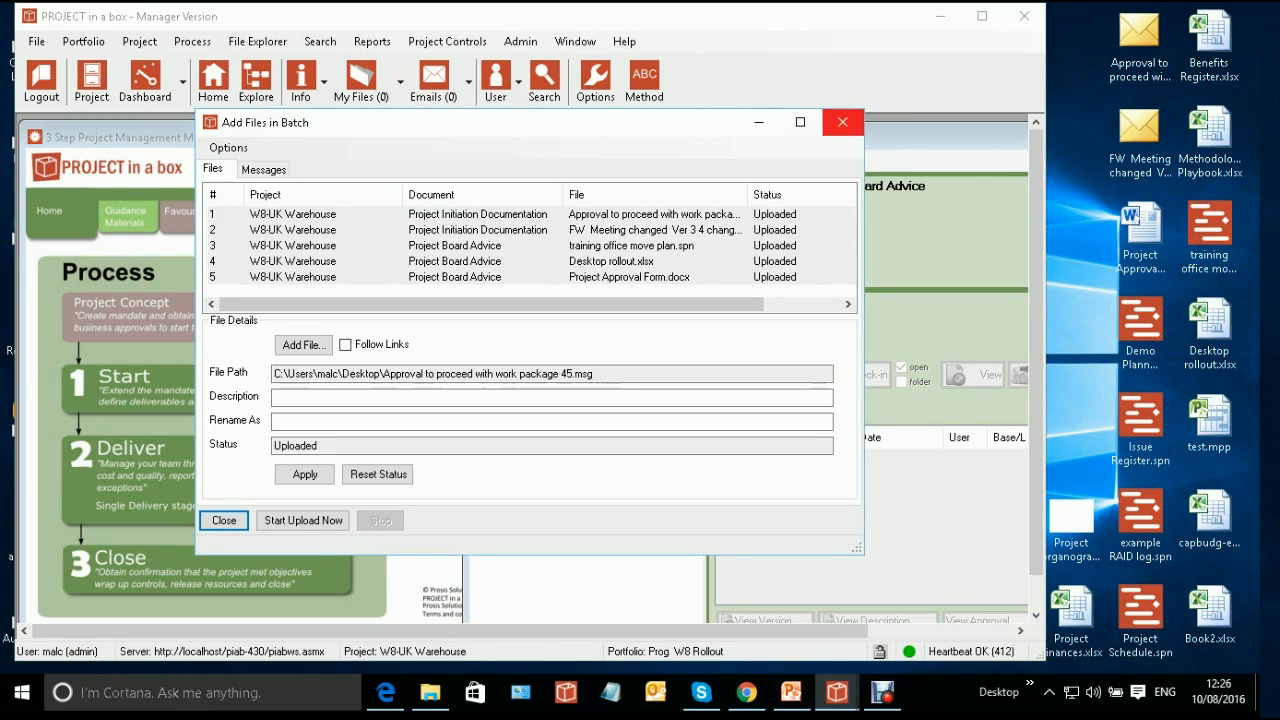
left_click(843, 122)
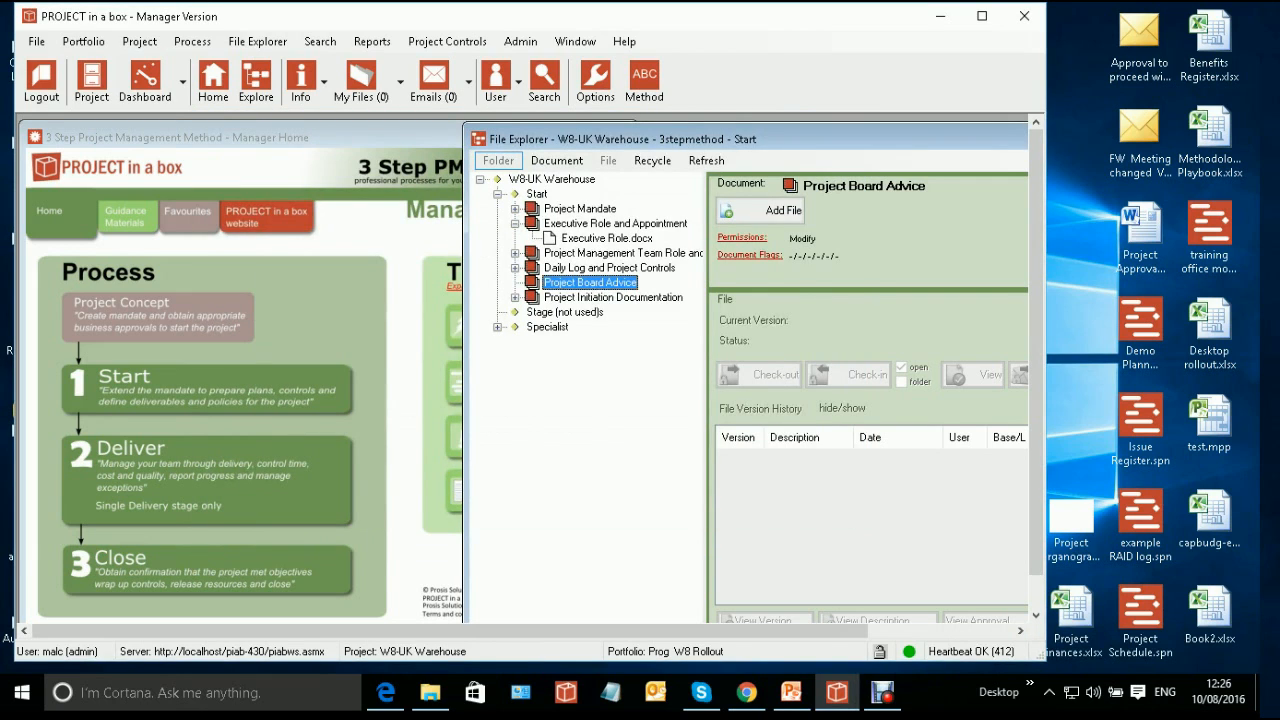
left_click(706, 160)
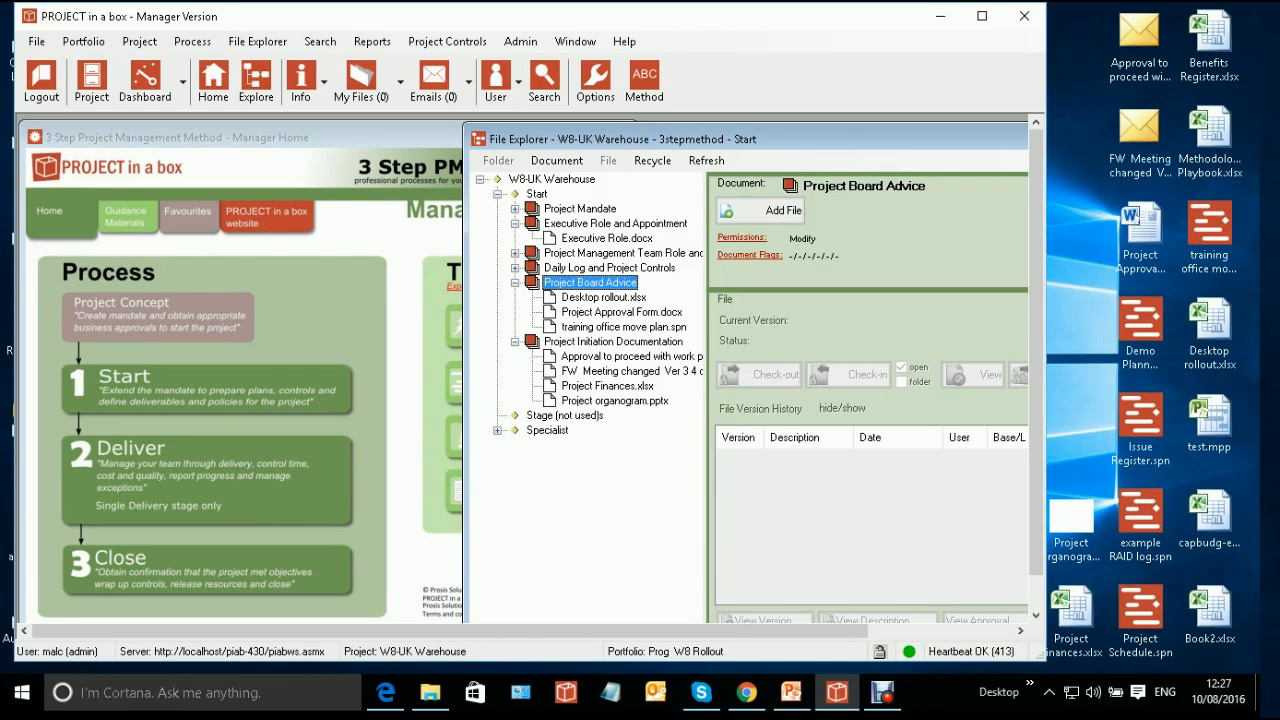
left_click(882, 692)
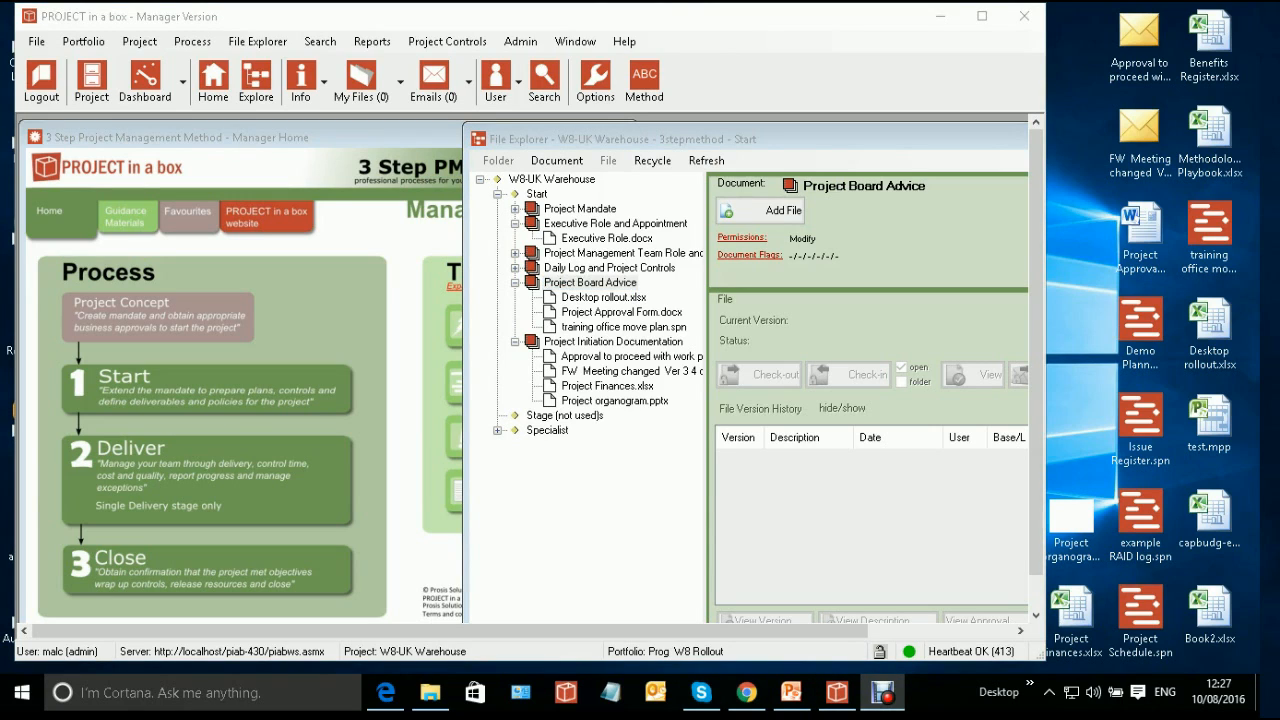